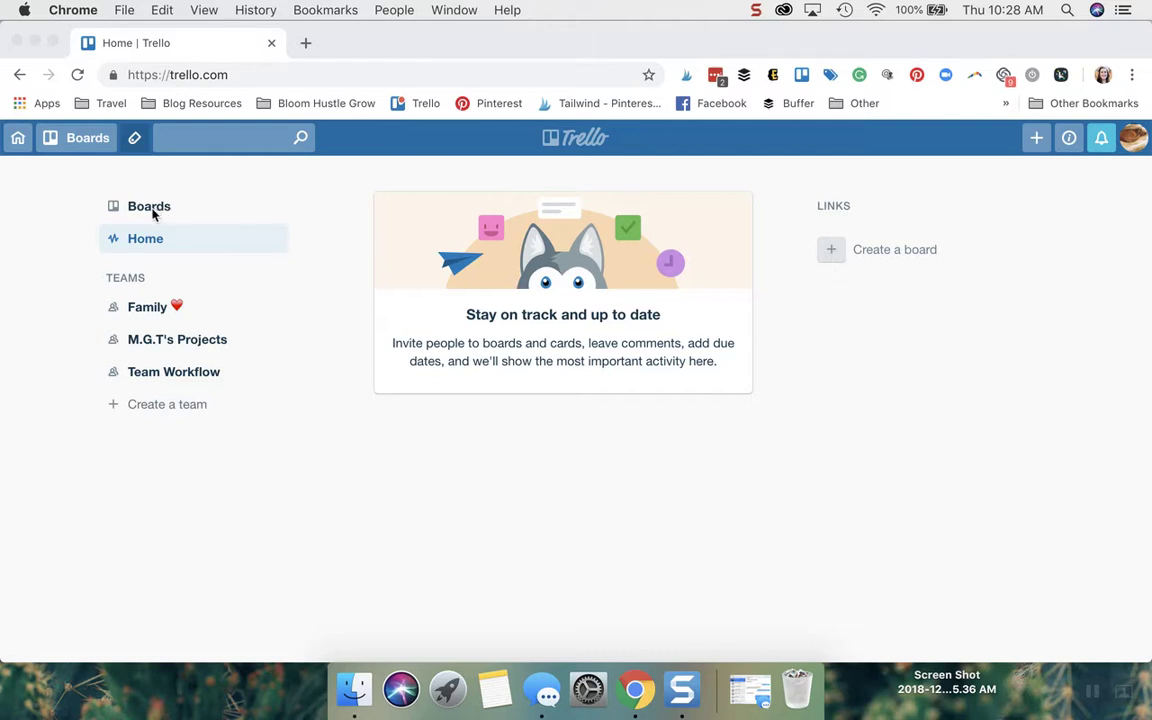
Set up a new board titled 'First Board' with the tree photo background.
{"action": "left_click", "coordinate": [153, 210]}
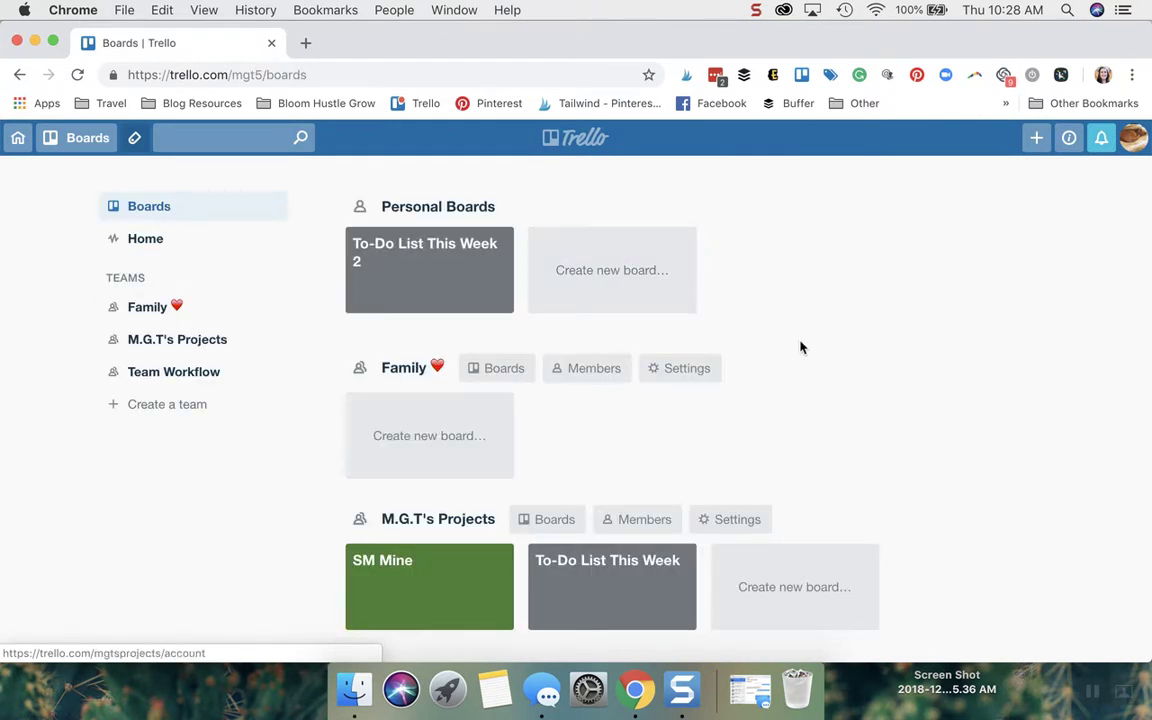
{"action": "left_click", "coordinate": [620, 268]}
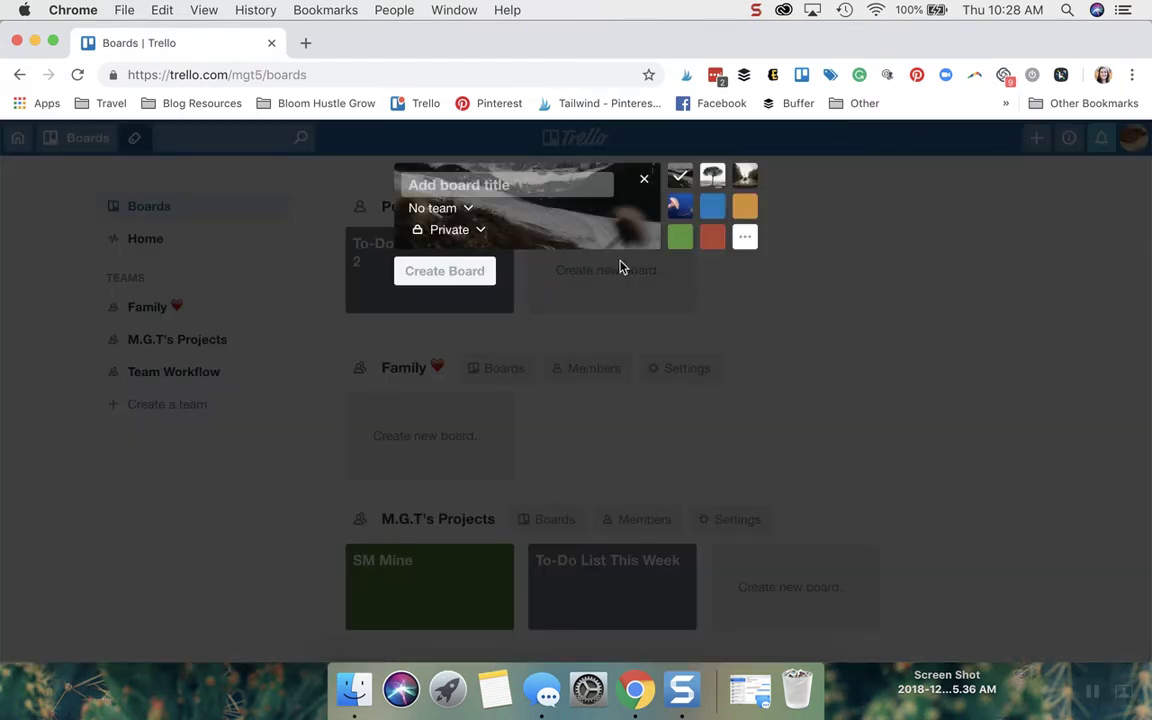
{"action": "type", "text": "Fi"}
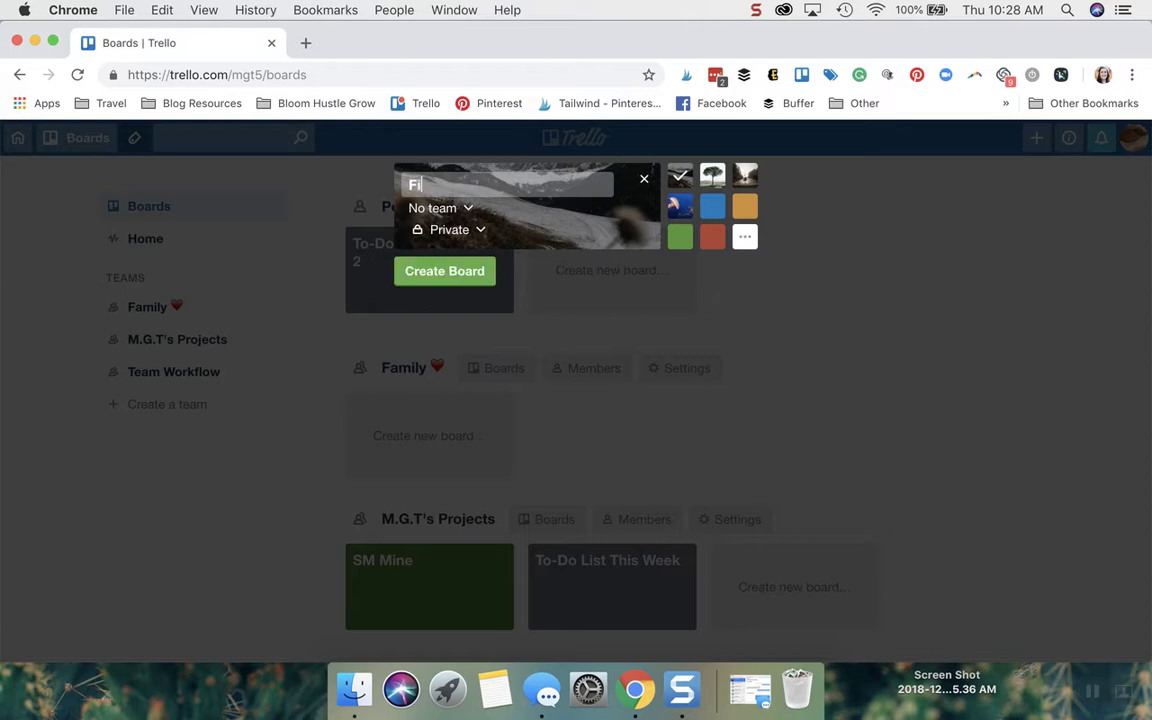
{"action": "type", "text": "rst Board"}
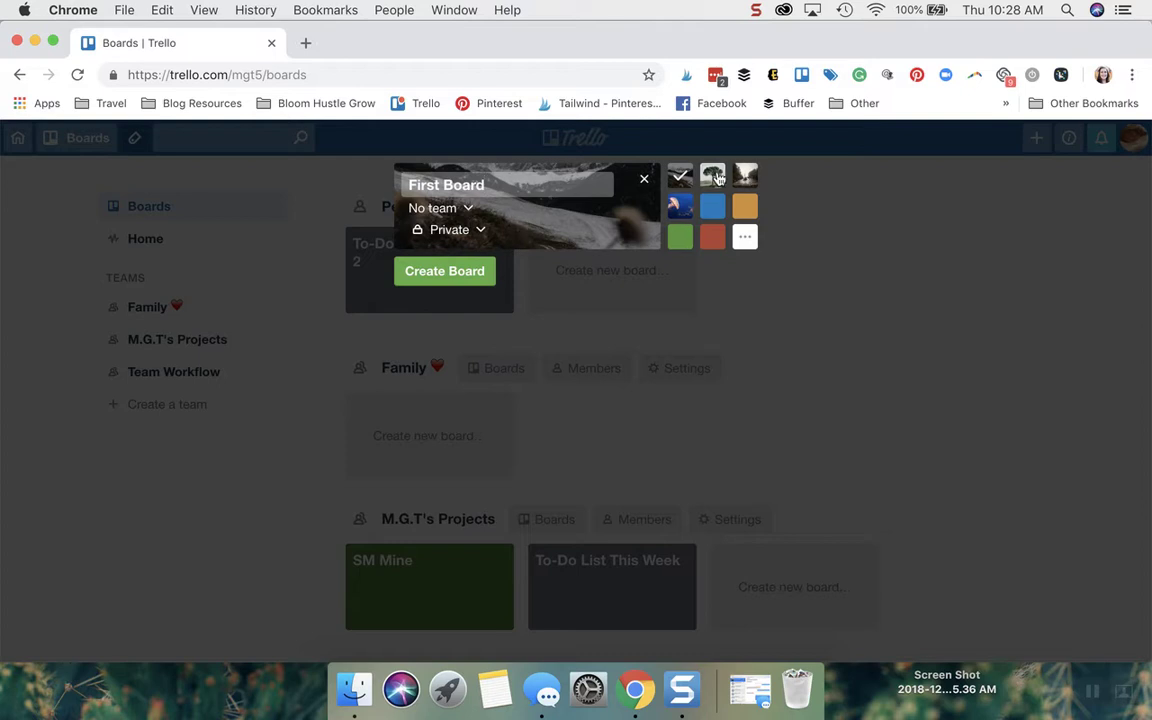
{"action": "left_click", "coordinate": [713, 176]}
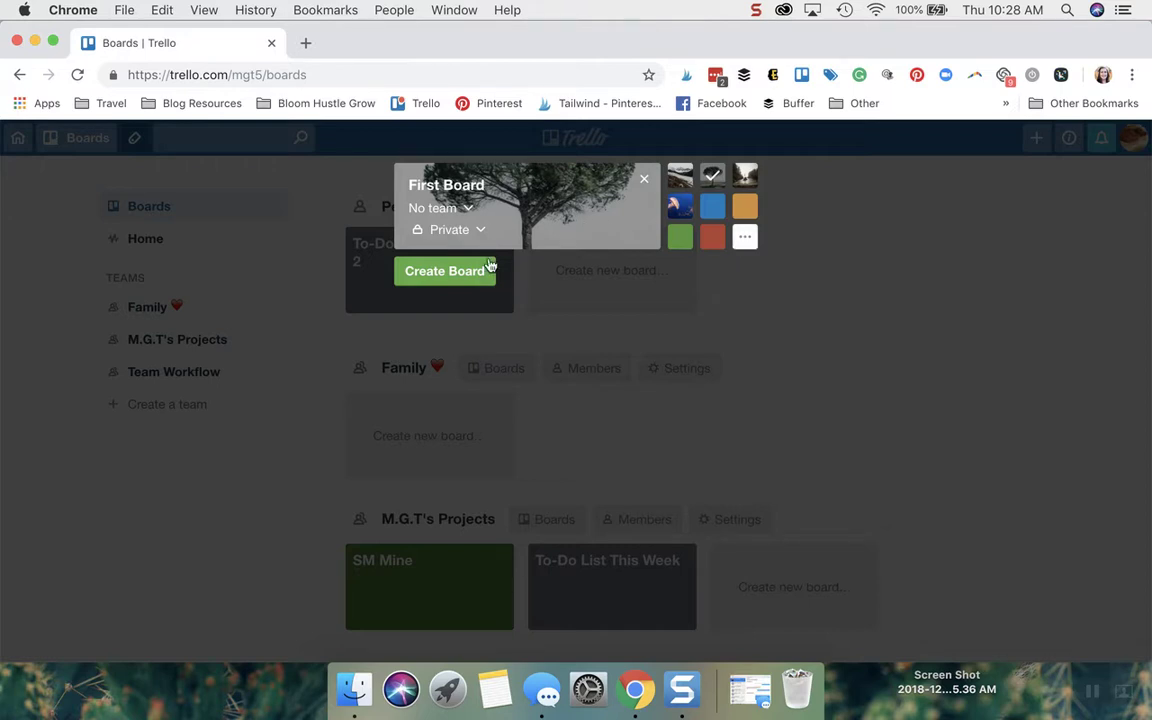
Create First Board, close its side panel, and add a list named 'First List'.
{"action": "left_click", "coordinate": [462, 274]}
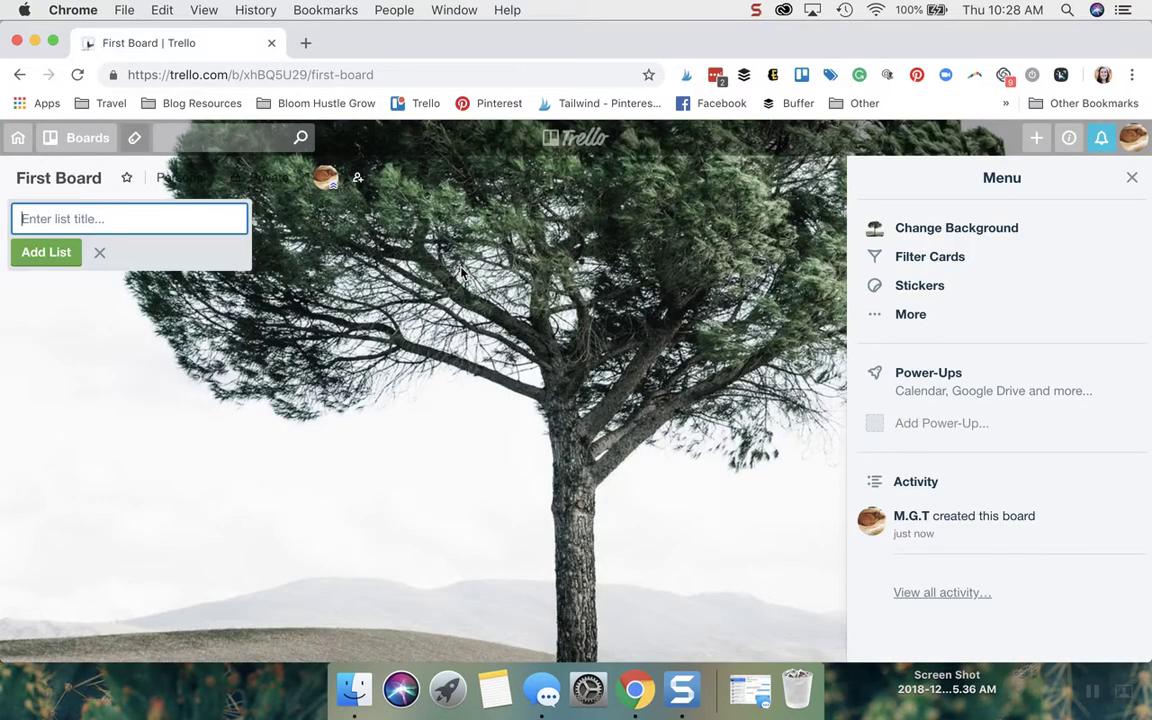
{"action": "left_click", "coordinate": [1131, 178]}
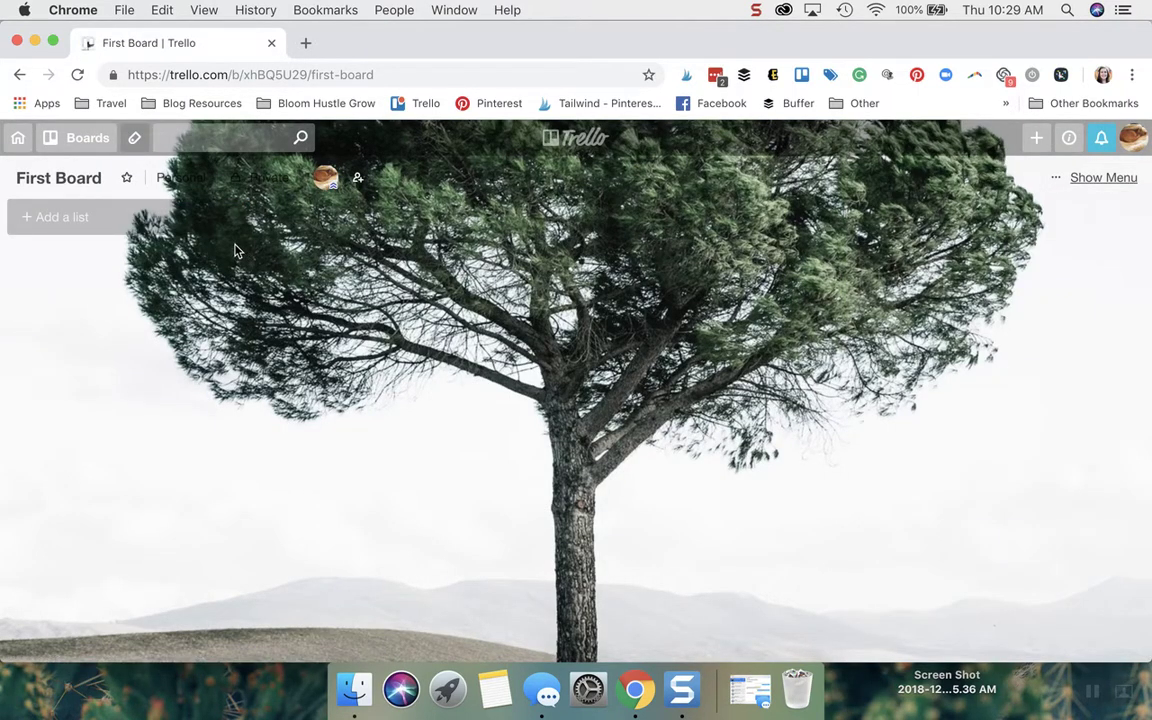
{"action": "left_click", "coordinate": [54, 219]}
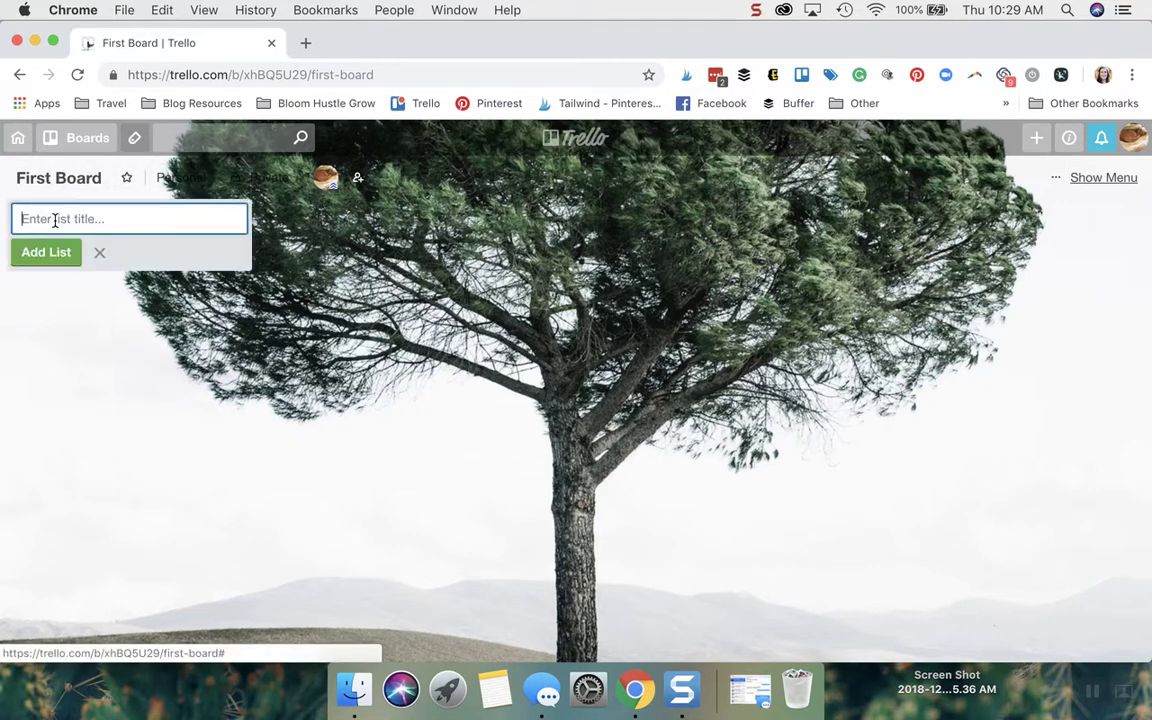
{"action": "type", "text": "Frist Li"}
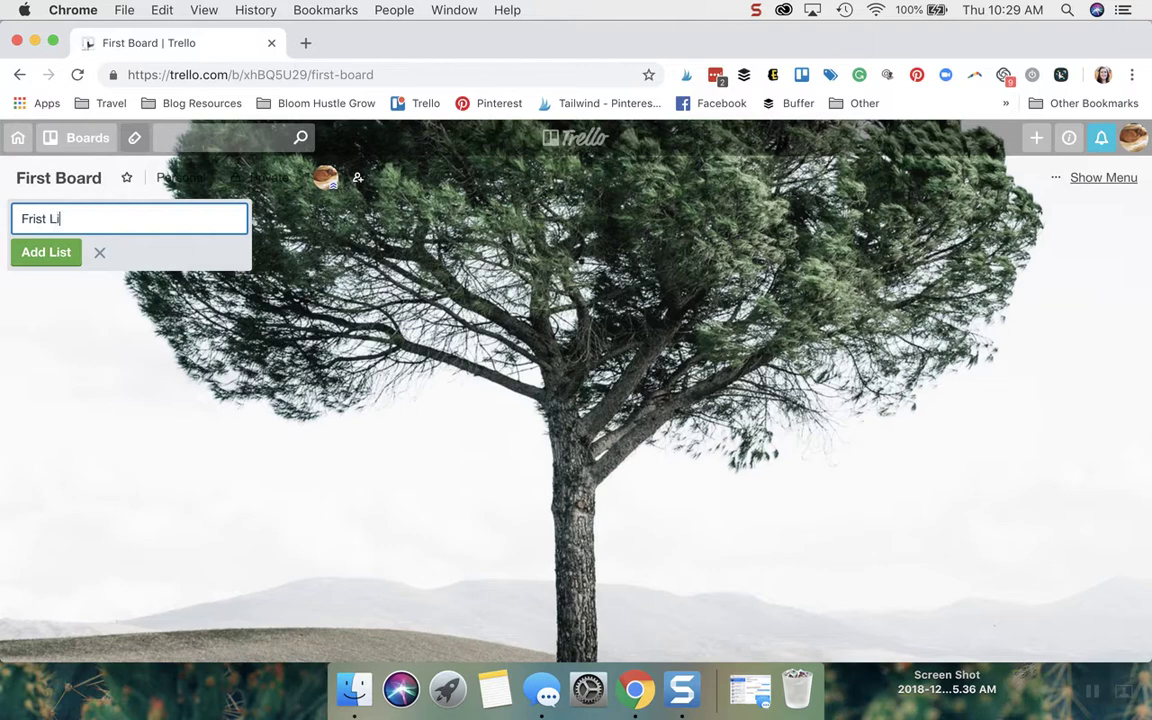
{"action": "key", "text": "BackSpace"}
{"action": "key", "text": "BackSpace"}
{"action": "key", "text": "BackSpace"}
{"action": "key", "text": "BackSpace"}
{"action": "key", "text": "BackSpace"}
{"action": "key", "text": "BackSpace"}
{"action": "key", "text": "BackSpace"}
{"action": "type", "text": "ir"}
{"action": "key", "text": "BackSpace"}
{"action": "type", "text": "rst List"}
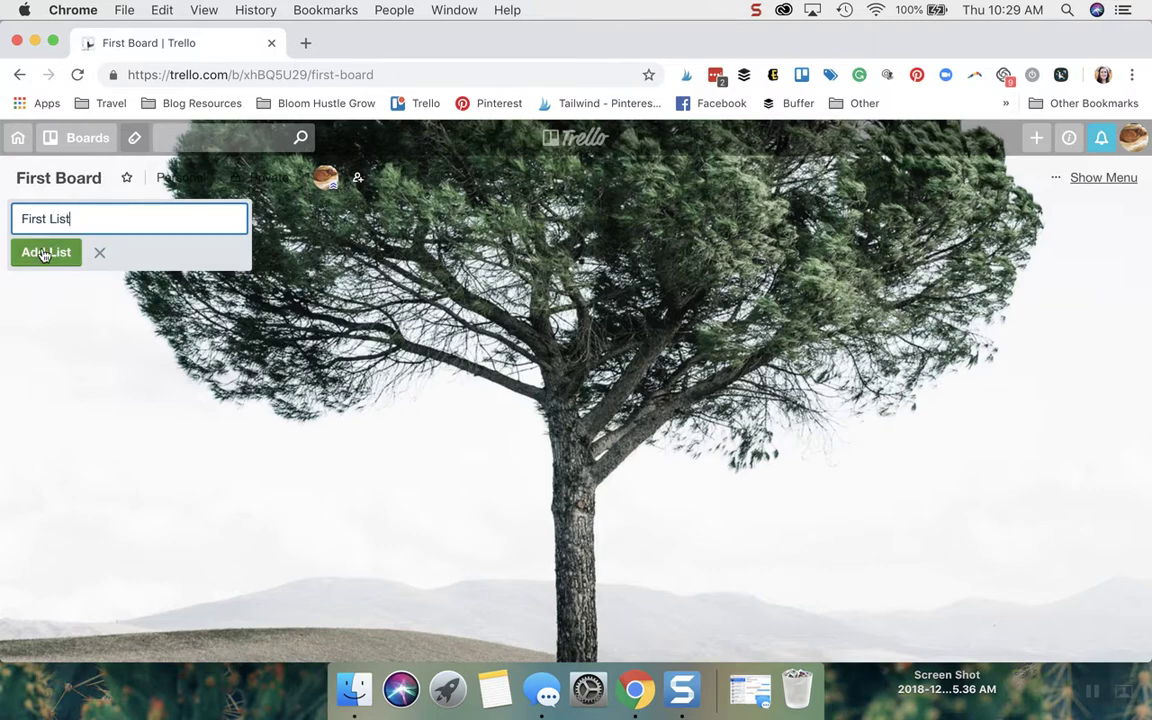
{"action": "left_click", "coordinate": [44, 253]}
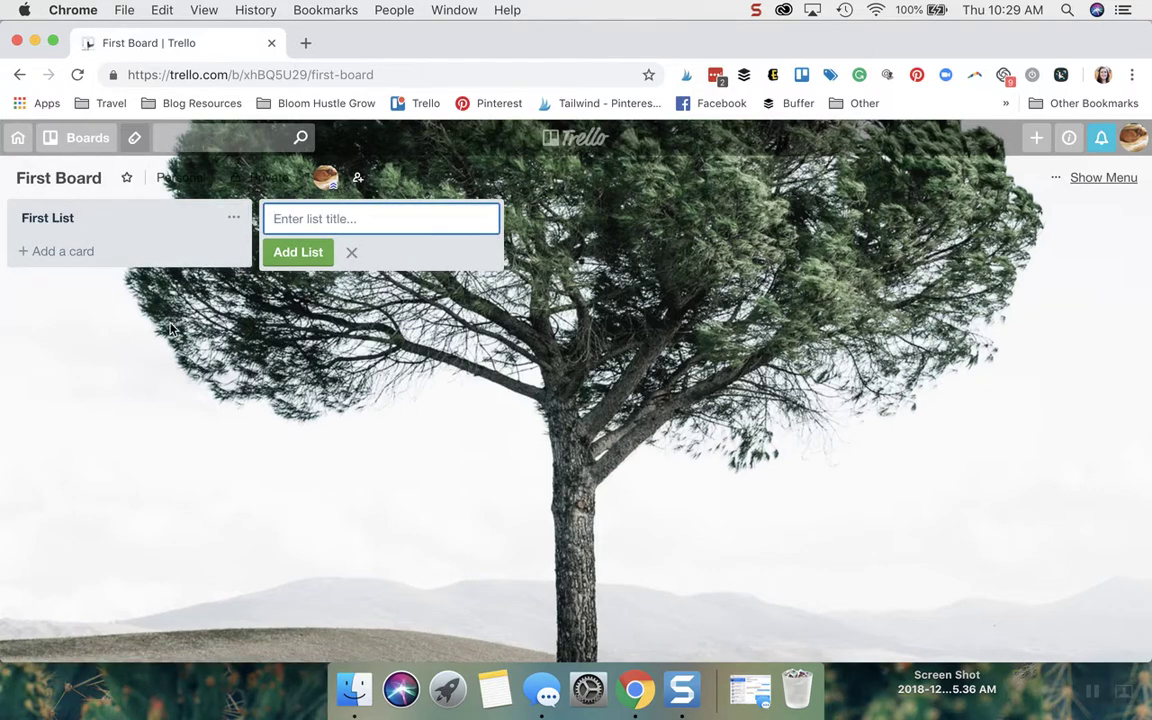
Add a list named 'Second List' beside First List, keeping First List first.
{"action": "left_click", "coordinate": [237, 217]}
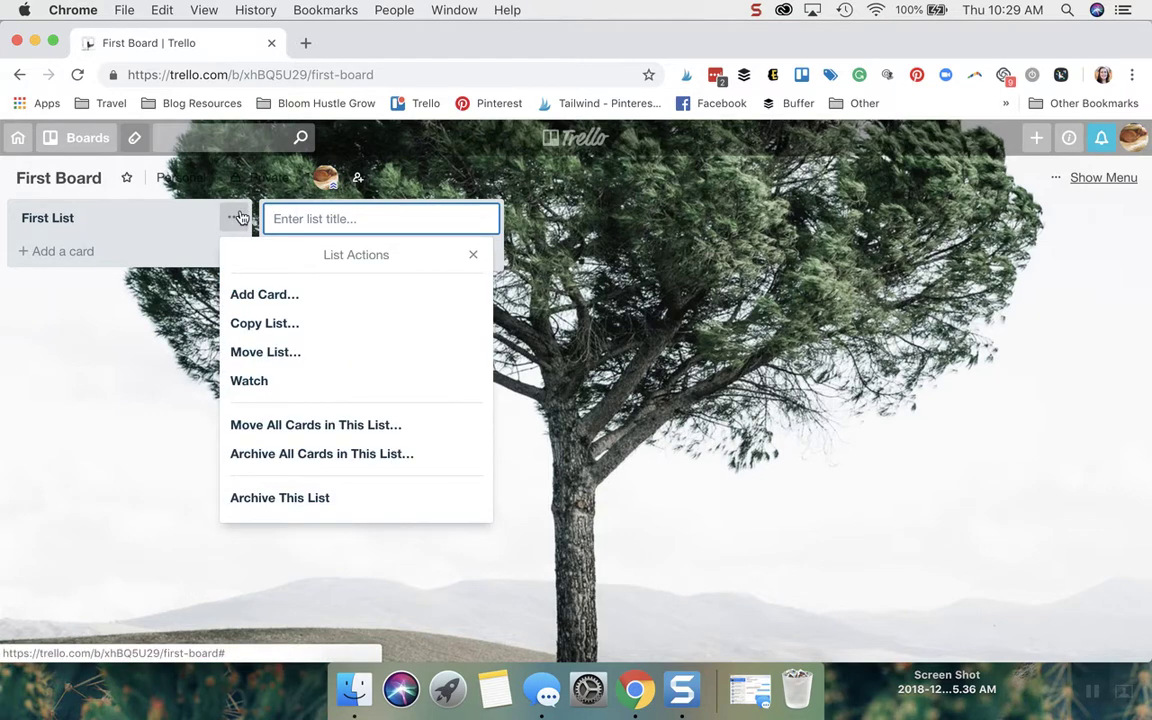
{"action": "left_click", "coordinate": [313, 217]}
{"action": "type", "text": "Sec"}
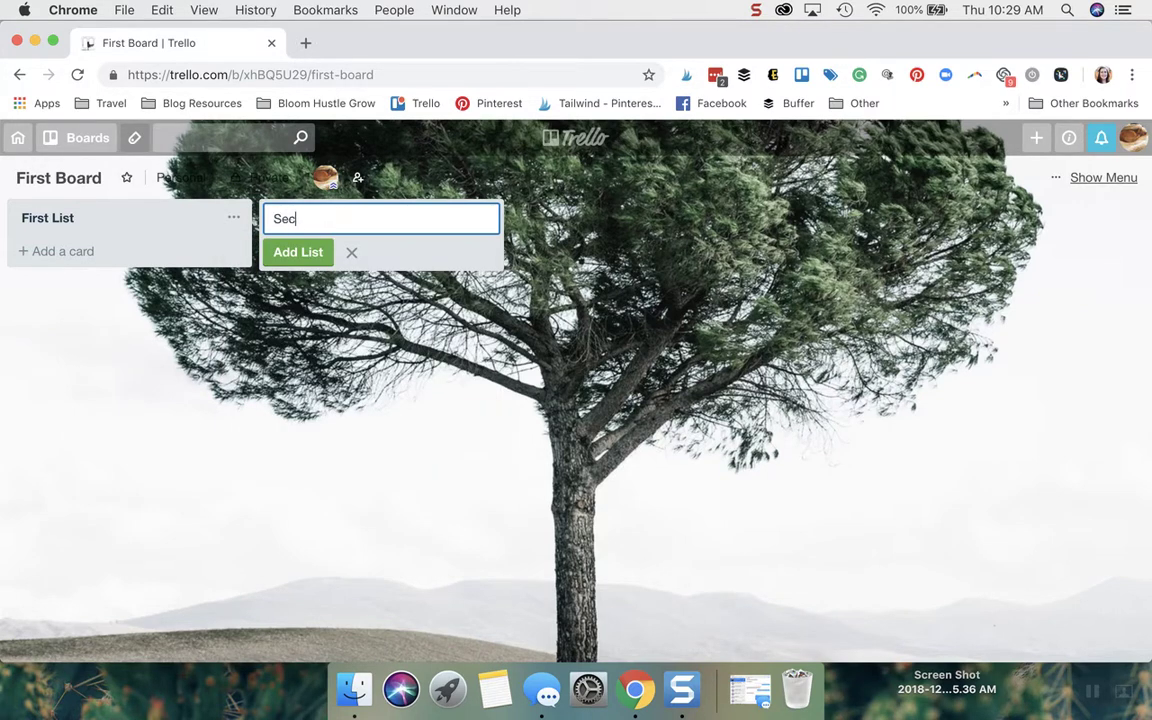
{"action": "type", "text": "ond List"}
{"action": "left_click", "coordinate": [298, 252]}
{"action": "left_click_drag", "start_coordinate": [168, 224], "coordinate": [190, 212]}
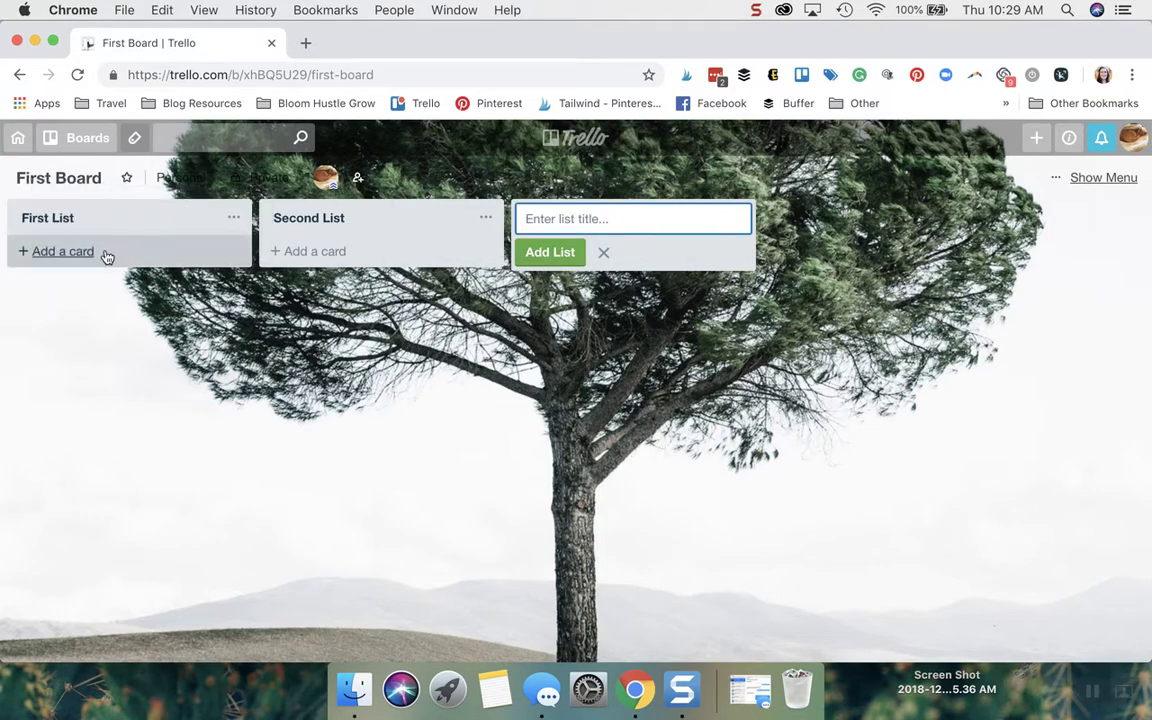
Add a card titled 'First Card' to First List from its list menu.
{"action": "left_click", "coordinate": [234, 222]}
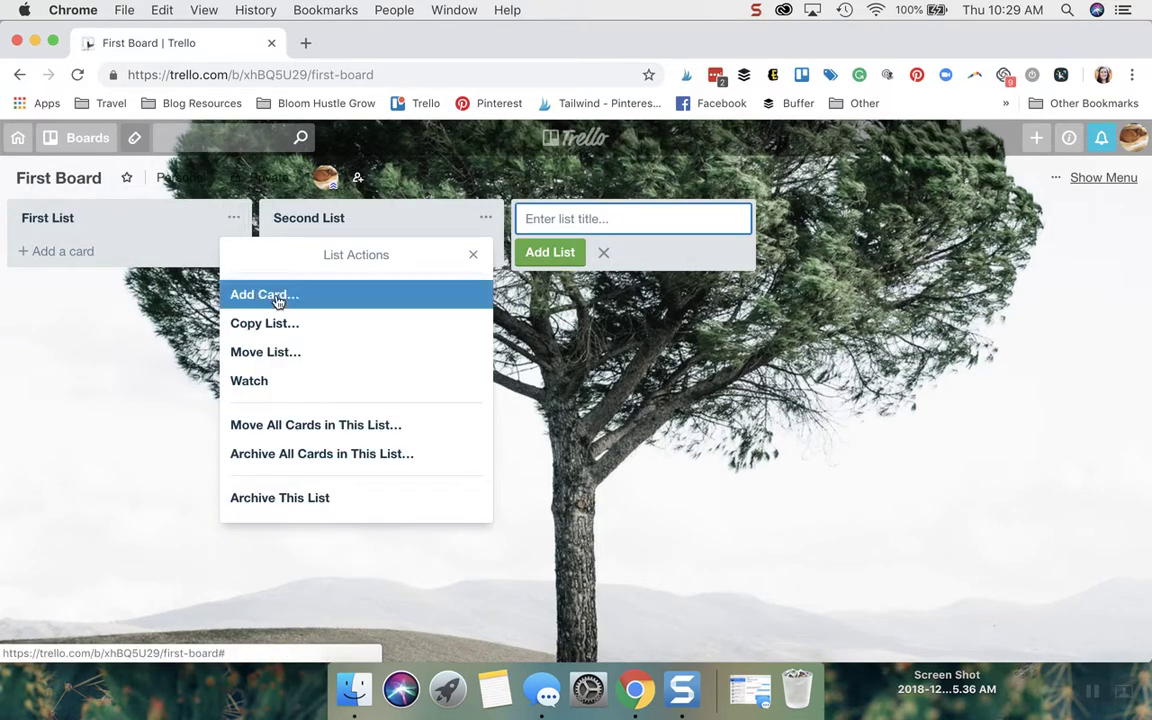
{"action": "left_click", "coordinate": [68, 257]}
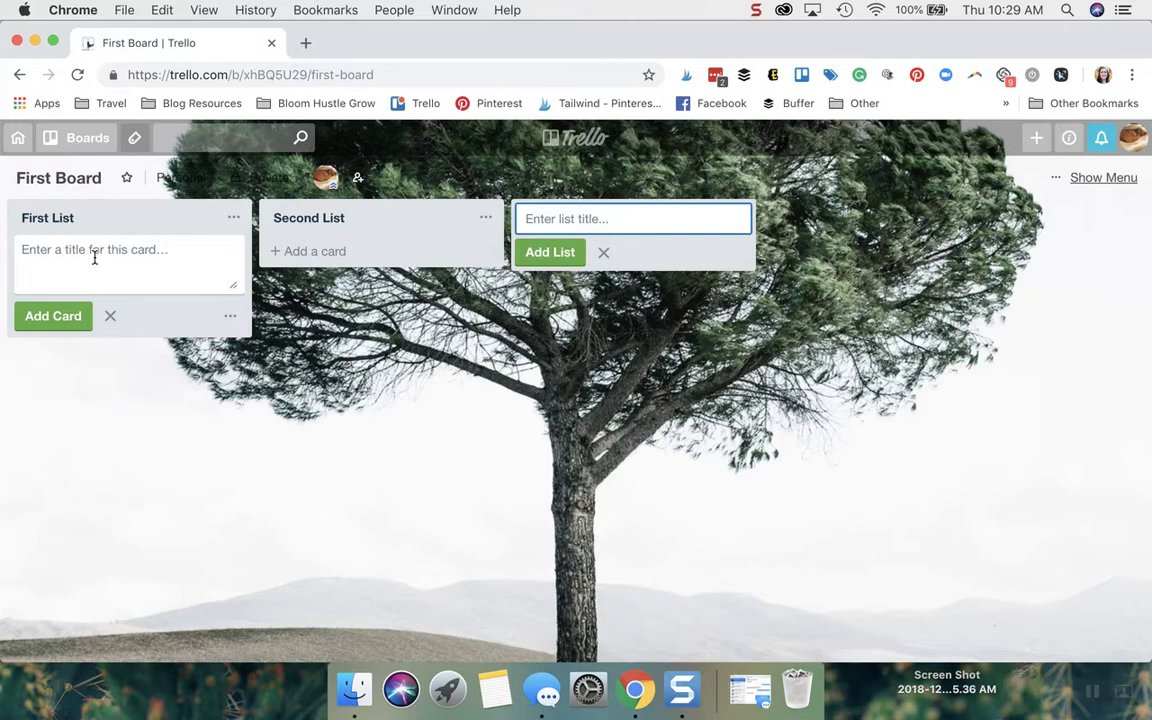
{"action": "type", "text": "First Card"}
{"action": "left_click", "coordinate": [51, 316]}
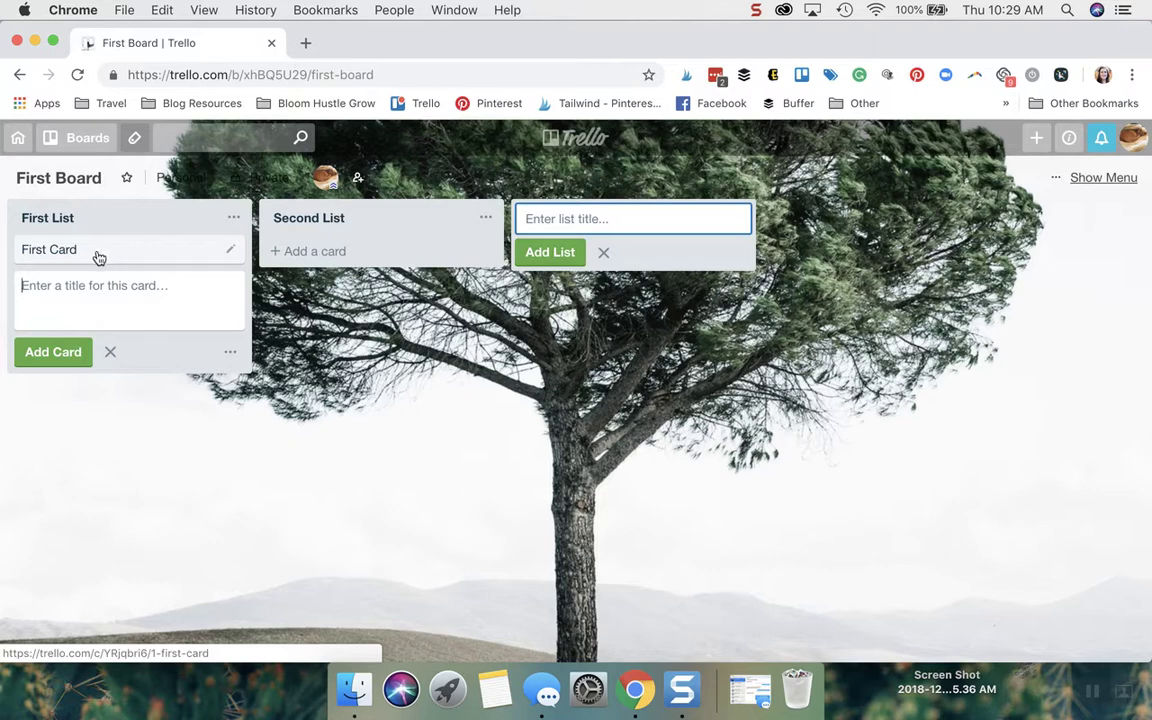
{"action": "left_click", "coordinate": [233, 252]}
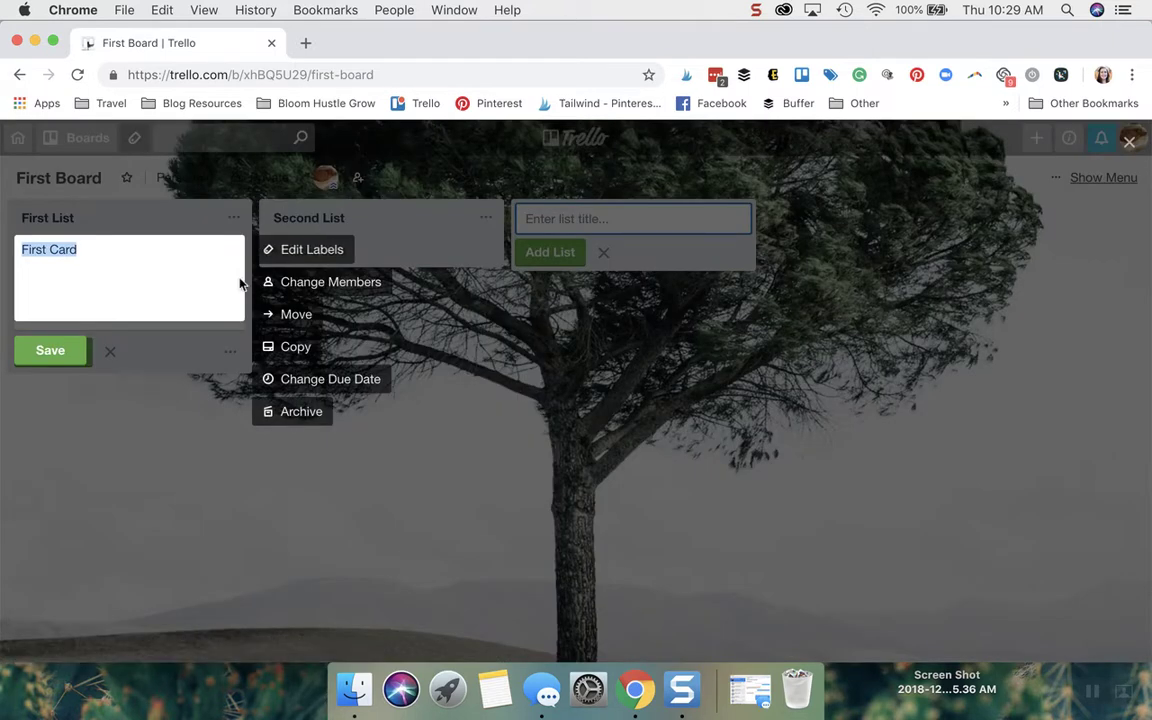
Open First Card's detail window and look over its empty description and activity.
{"action": "left_click", "coordinate": [395, 415]}
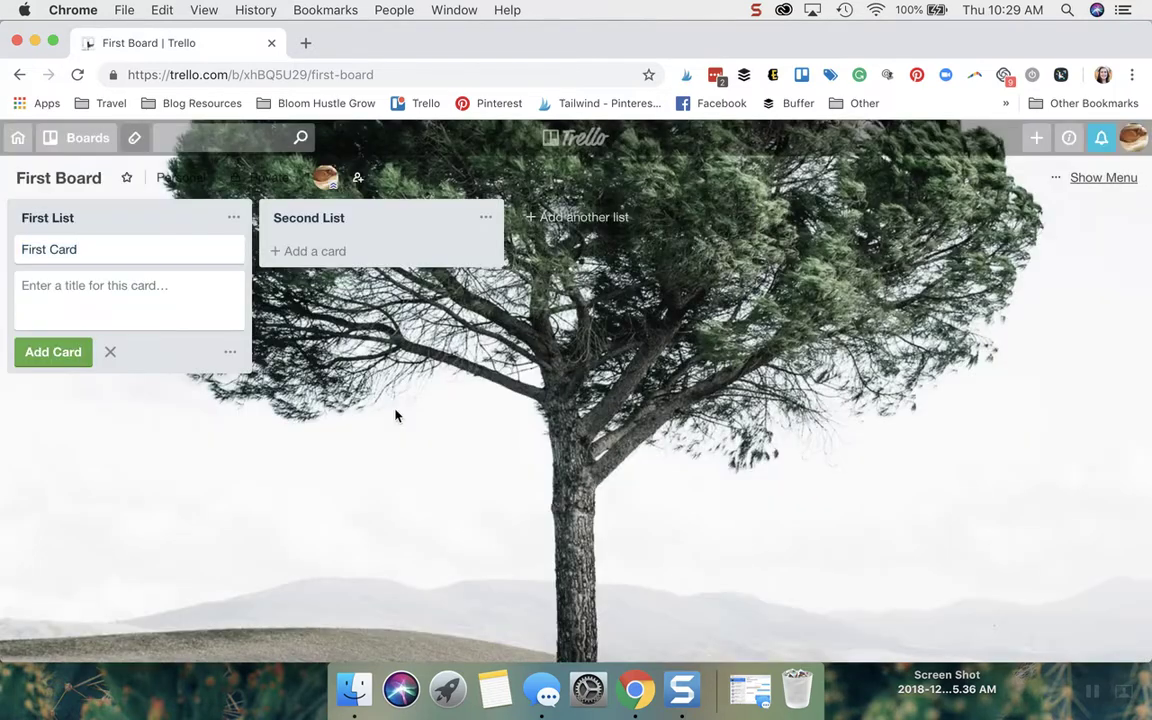
{"action": "left_click", "coordinate": [131, 251]}
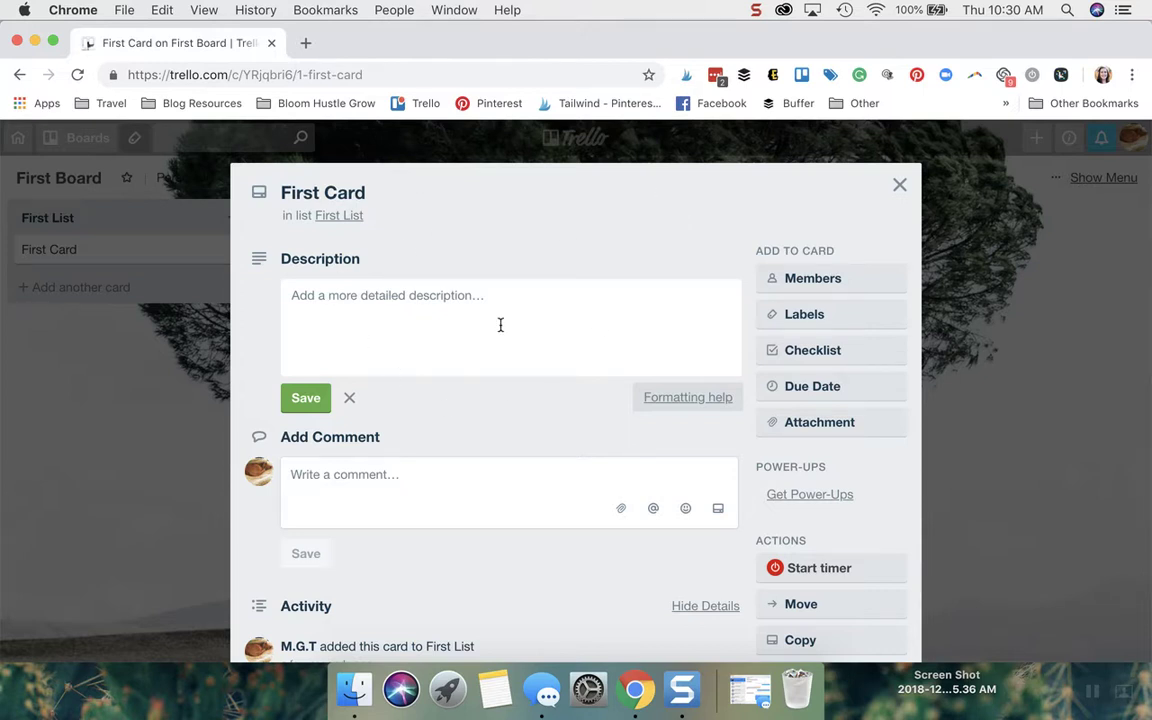
{"action": "scroll", "coordinate": [500, 325], "scroll_direction": "down", "scroll_amount": 3}
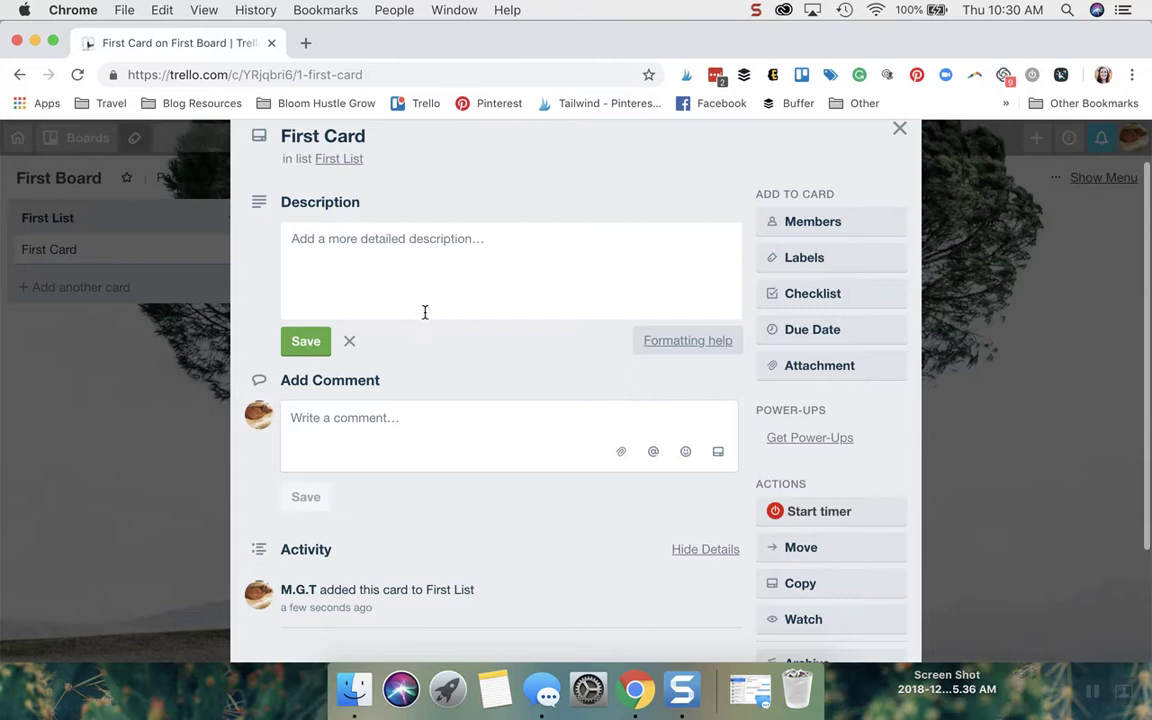
{"action": "scroll", "coordinate": [379, 402], "scroll_direction": "up", "scroll_amount": 1}
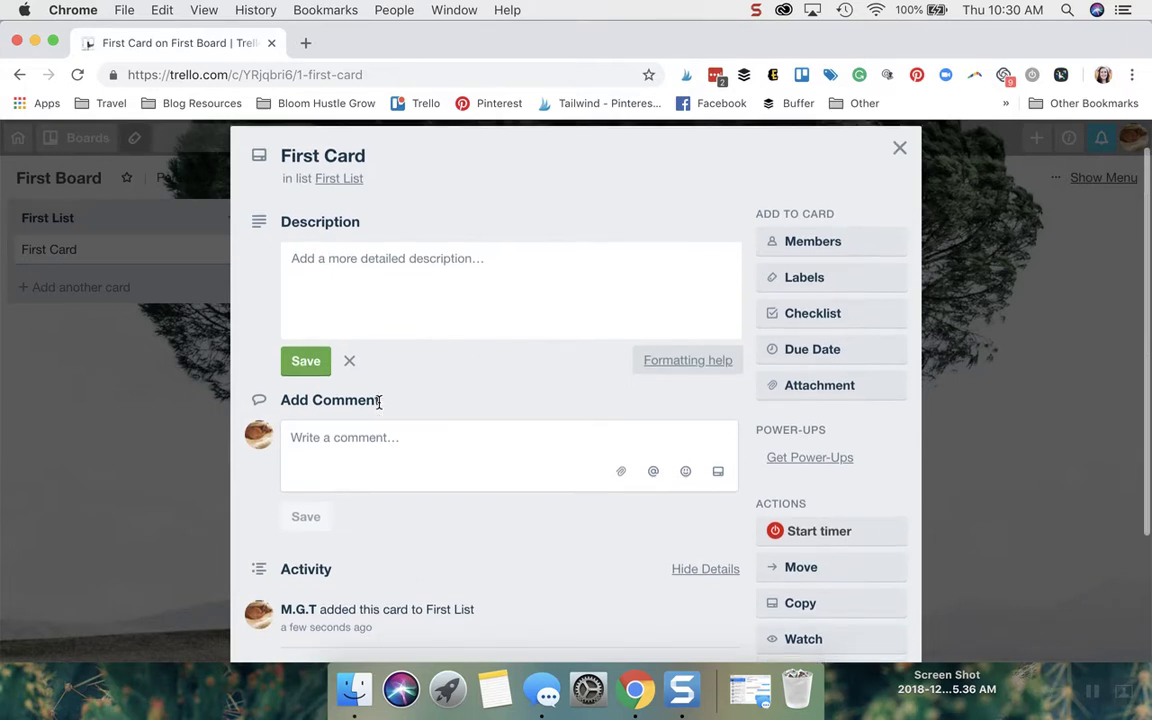
{"action": "scroll", "coordinate": [864, 485], "scroll_direction": "down", "scroll_amount": 3}
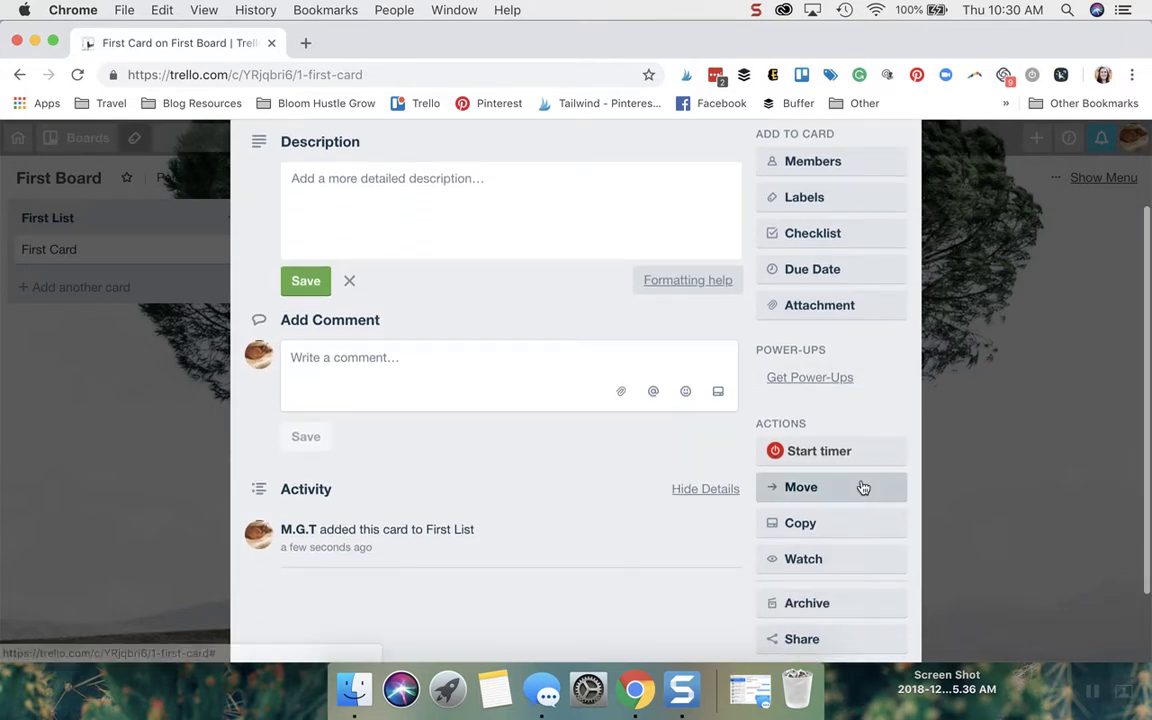
{"action": "scroll", "coordinate": [864, 487], "scroll_direction": "up", "scroll_amount": 2}
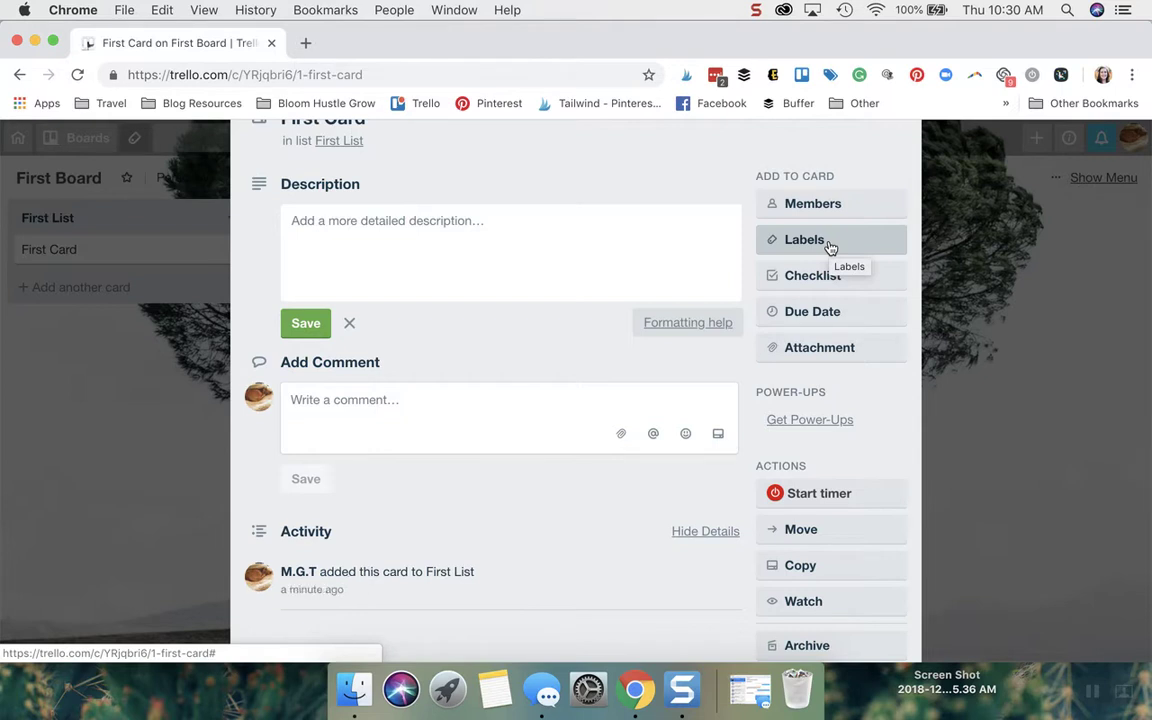
Add a checklist to First Card with the item 'jfkdkf'.
{"action": "left_click", "coordinate": [828, 277]}
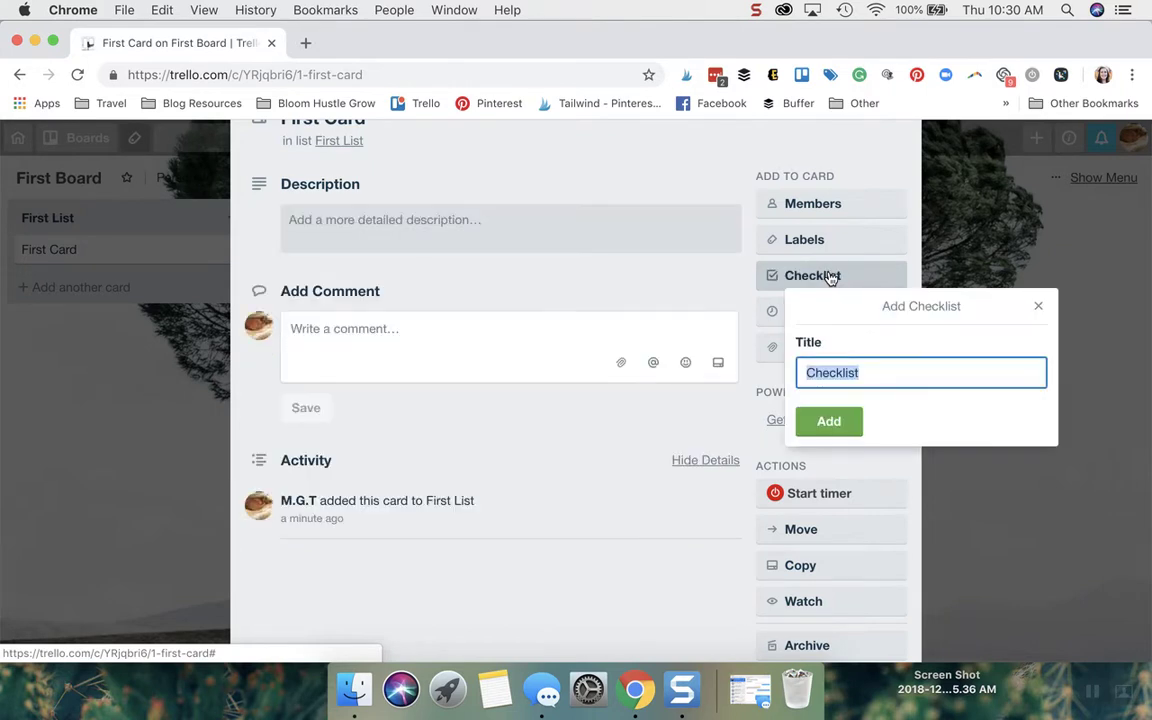
{"action": "left_click", "coordinate": [828, 421]}
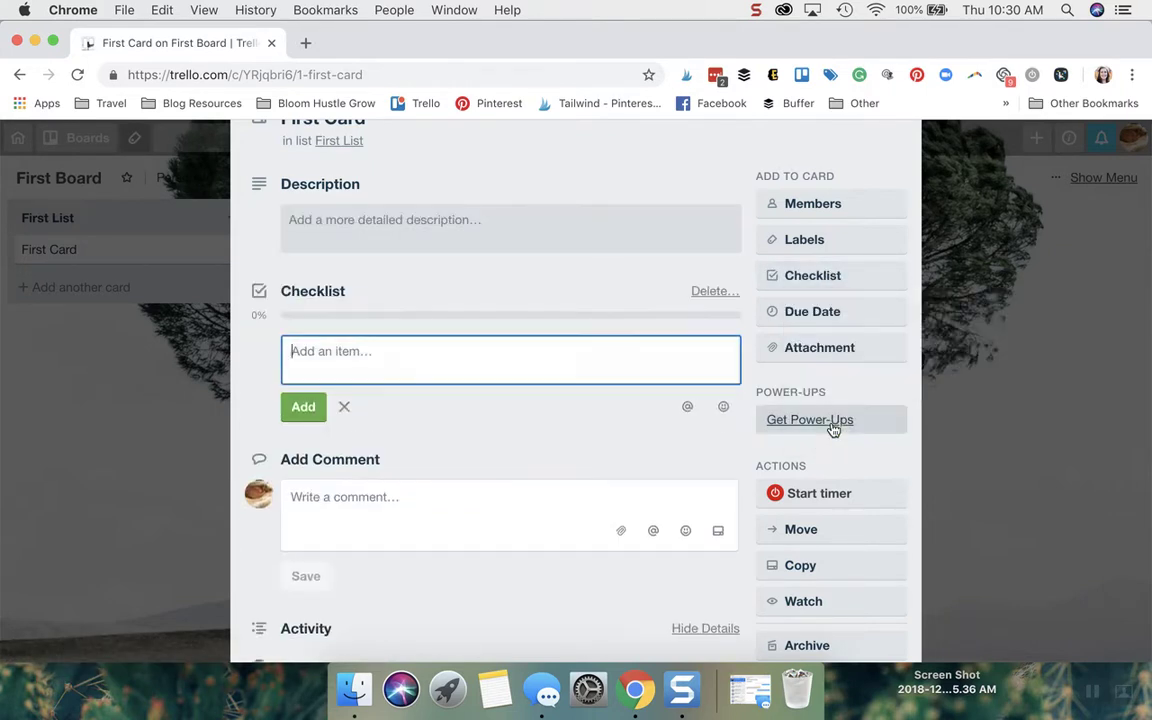
{"action": "type", "text": "fkdkfd"}
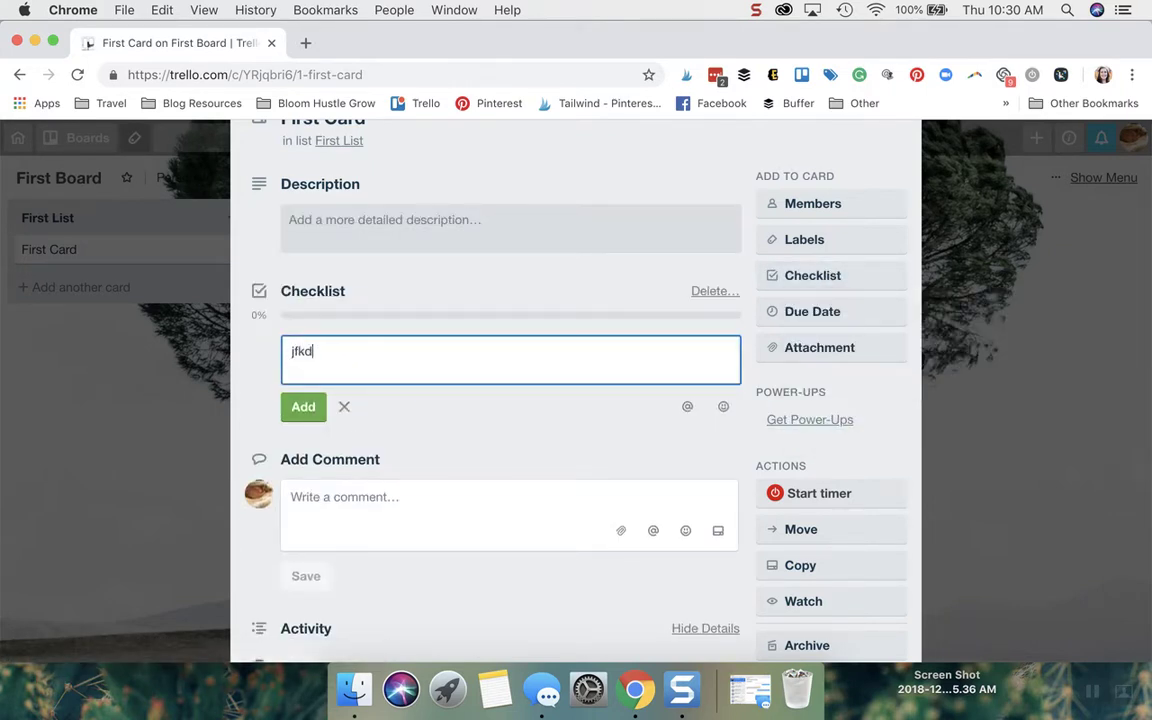
{"action": "left_click", "coordinate": [303, 407]}
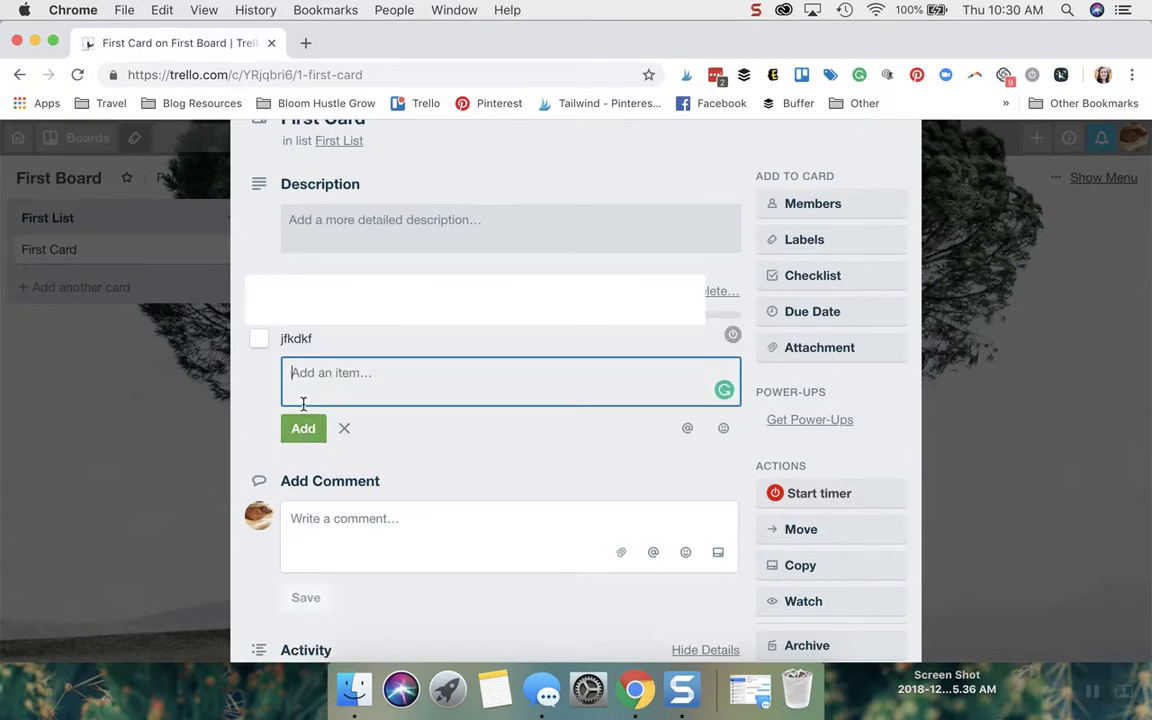
Add 'jkfjdkf' as a second checklist item, tick off 'jfkdkf', and show attachment options.
{"action": "type", "text": "jkfjdkf"}
{"action": "left_click", "coordinate": [290, 428]}
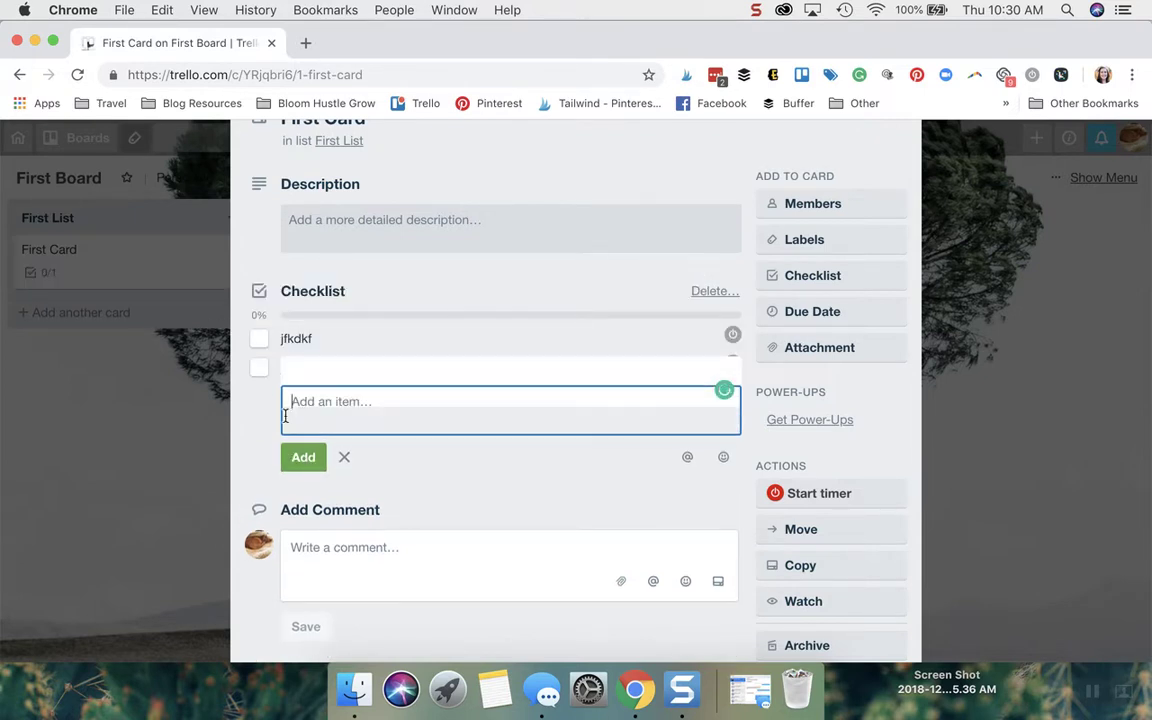
{"action": "left_click", "coordinate": [259, 339]}
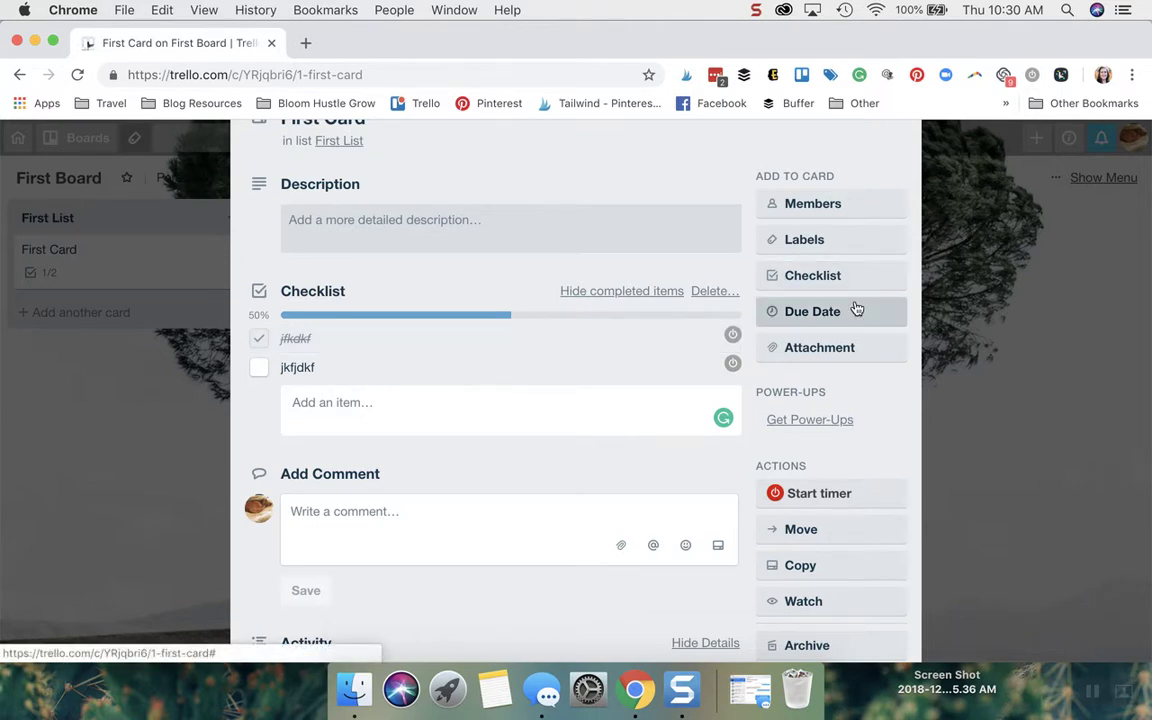
{"action": "left_click", "coordinate": [814, 354]}
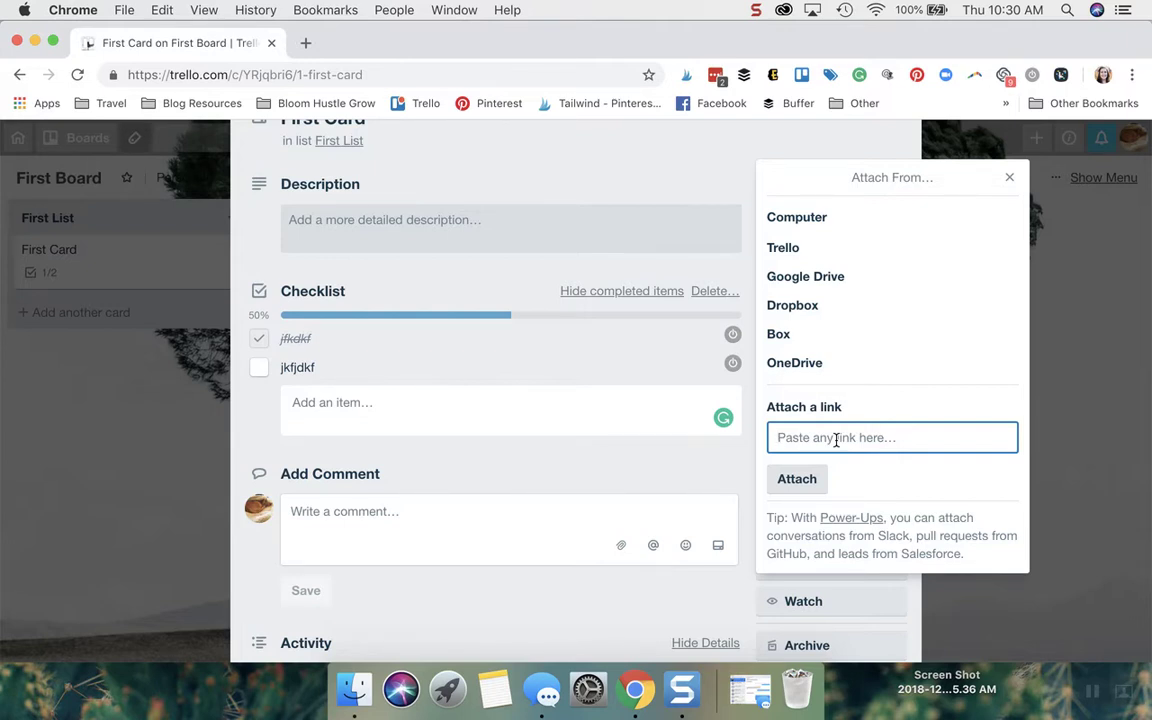
Dismiss the Attach From popup and scroll First Card down to its Activity section.
{"action": "left_click", "coordinate": [1012, 178]}
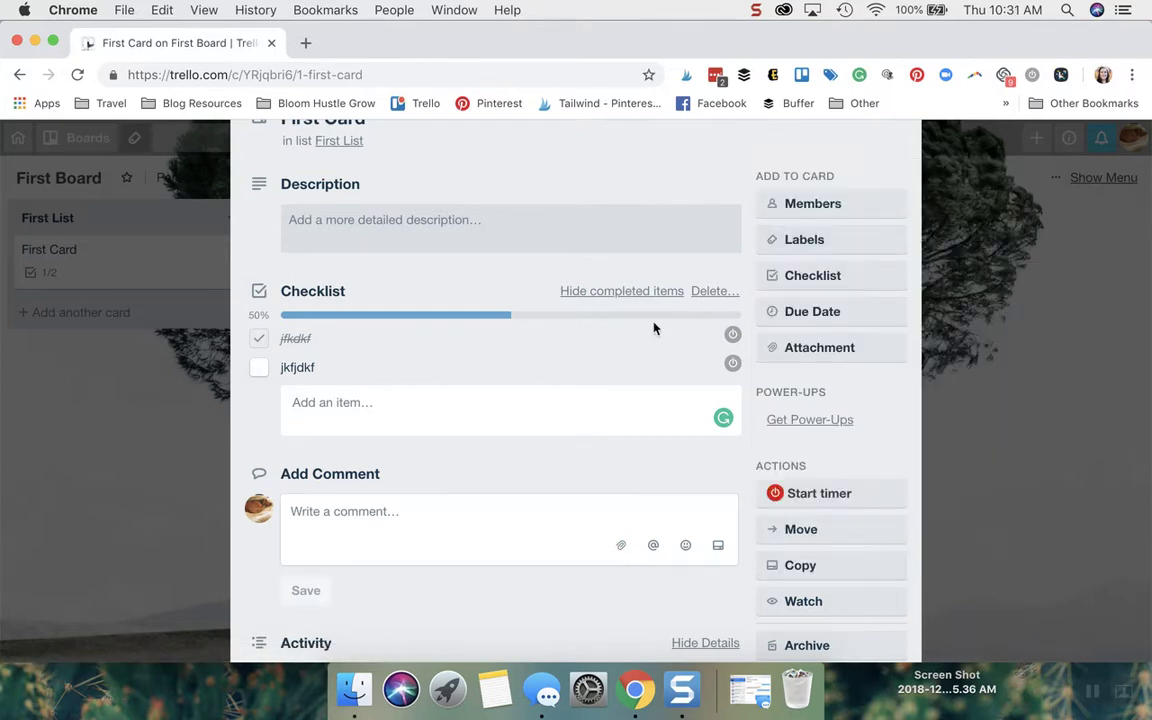
{"action": "scroll", "coordinate": [845, 400], "scroll_direction": "down", "scroll_amount": 1}
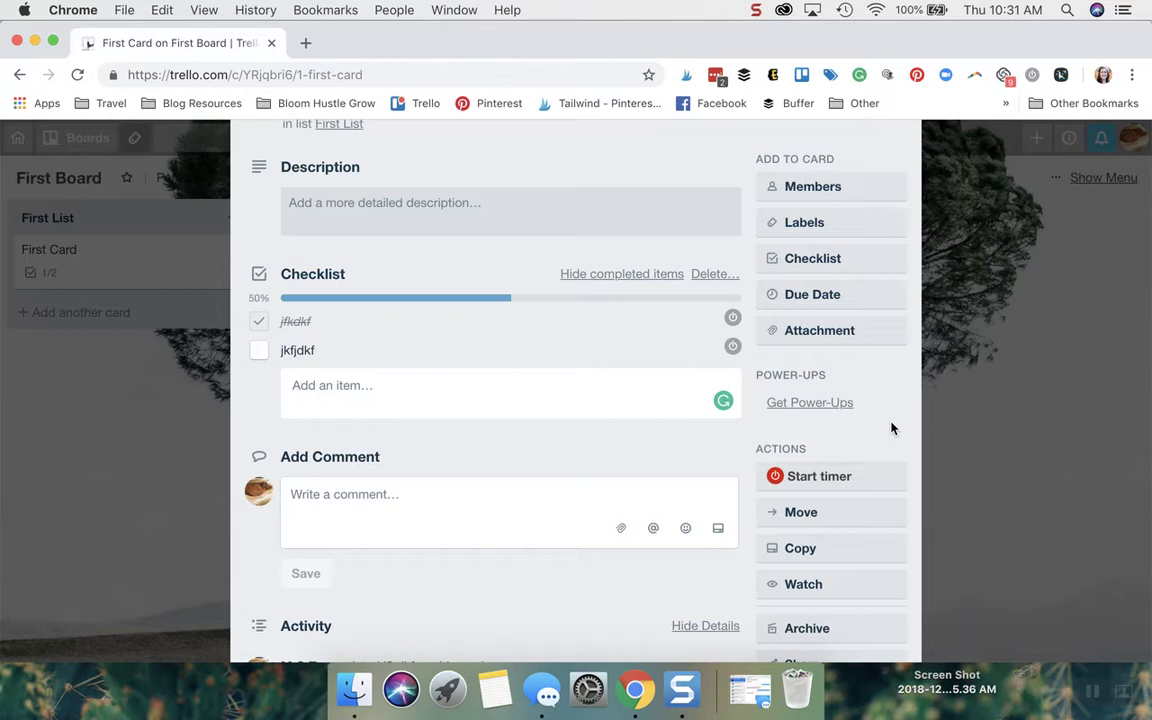
{"action": "scroll", "coordinate": [893, 427], "scroll_direction": "down", "scroll_amount": 5}
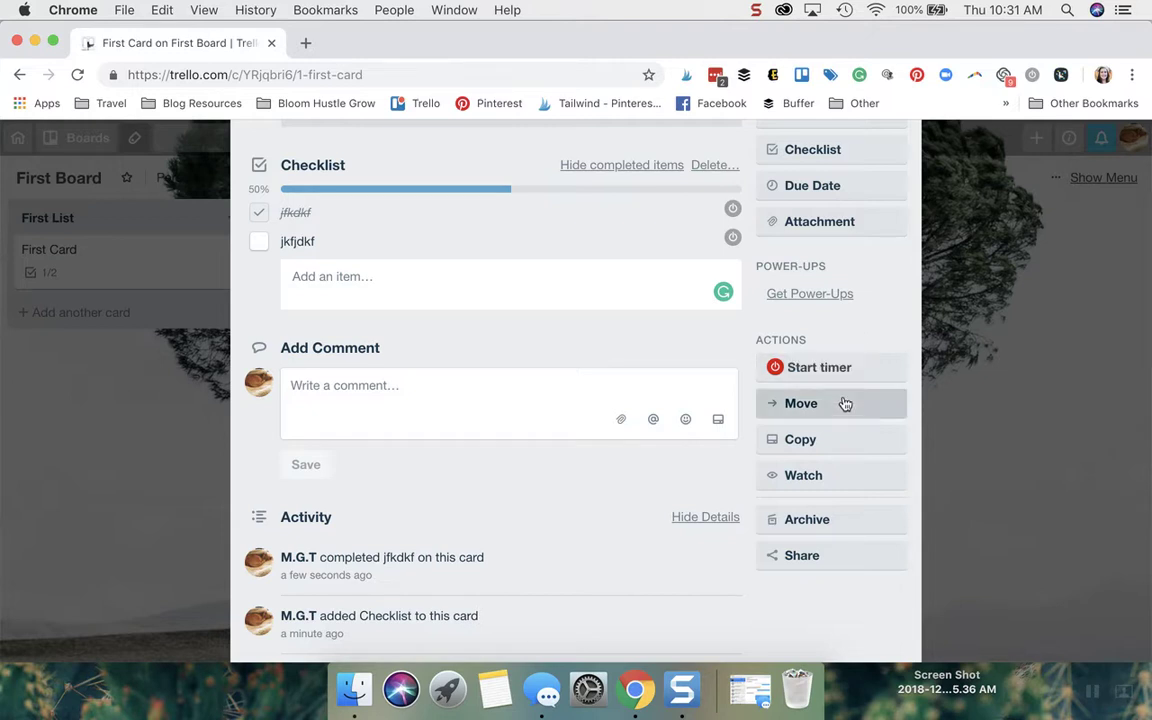
{"action": "left_click", "coordinate": [843, 440]}
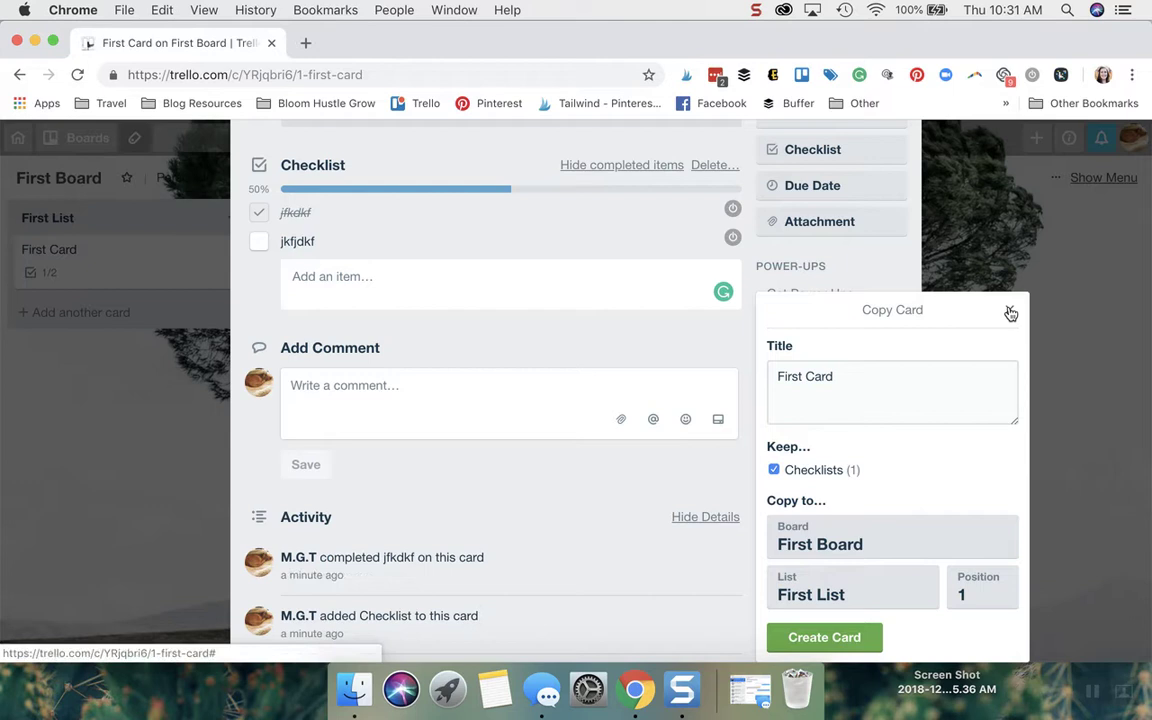
{"action": "left_click", "coordinate": [1009, 310]}
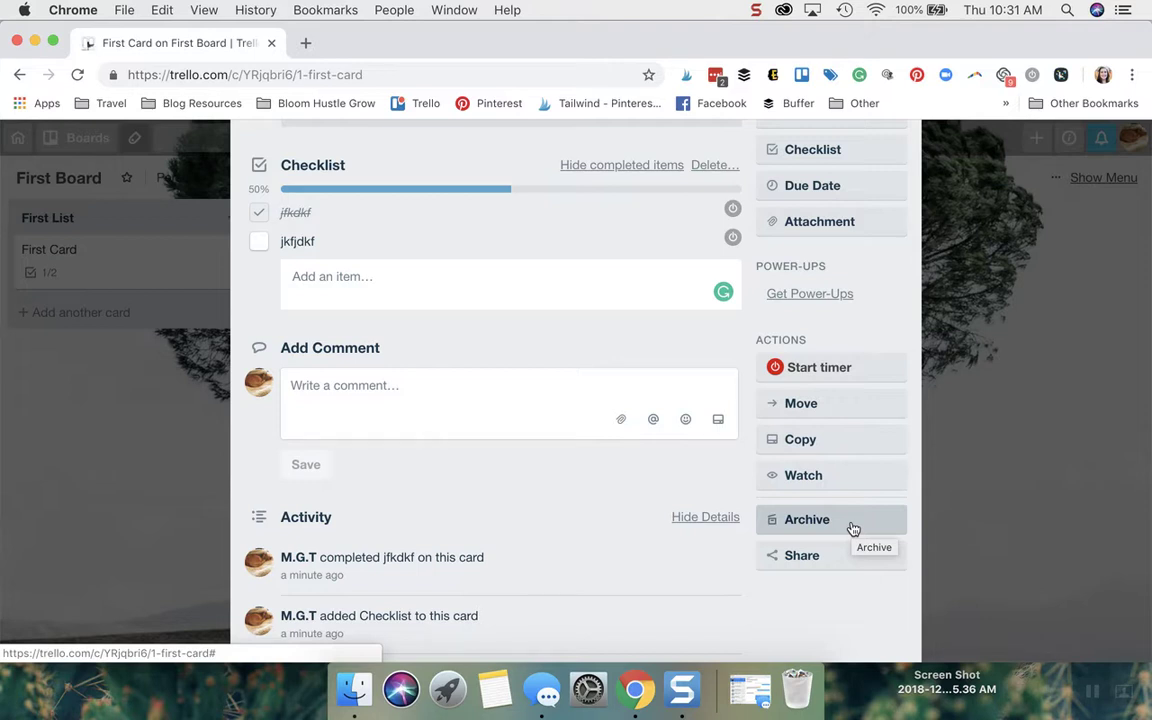
{"action": "left_click", "coordinate": [853, 528]}
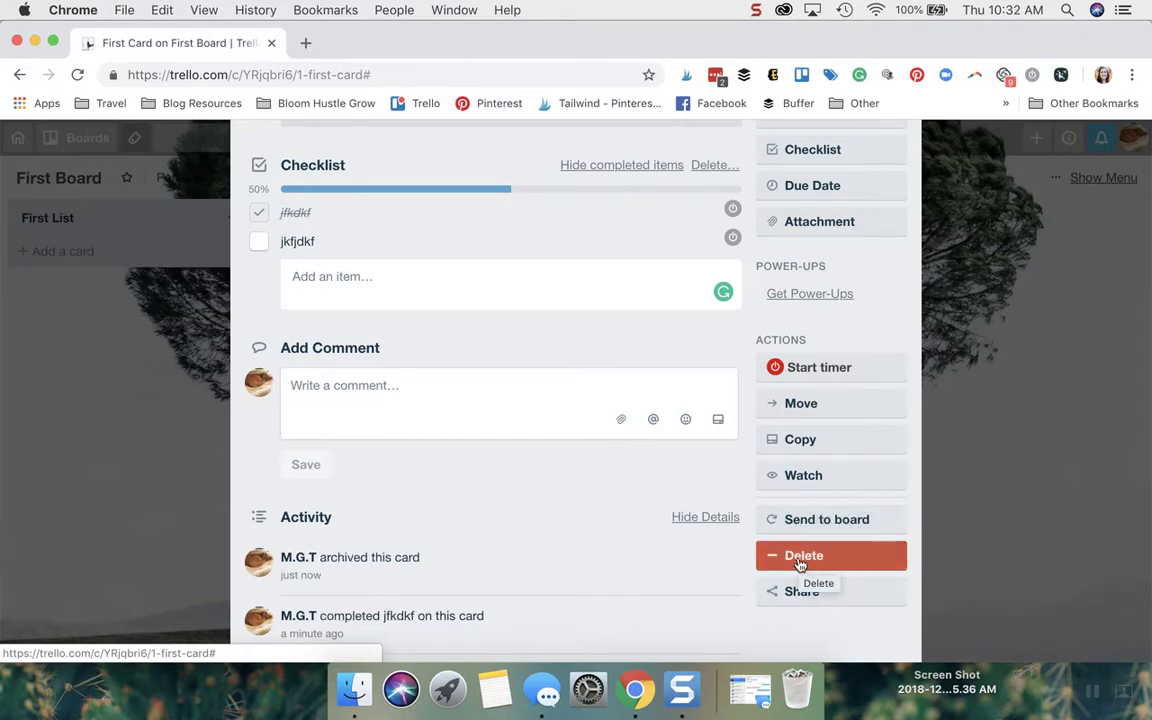
{"action": "left_click", "coordinate": [805, 524]}
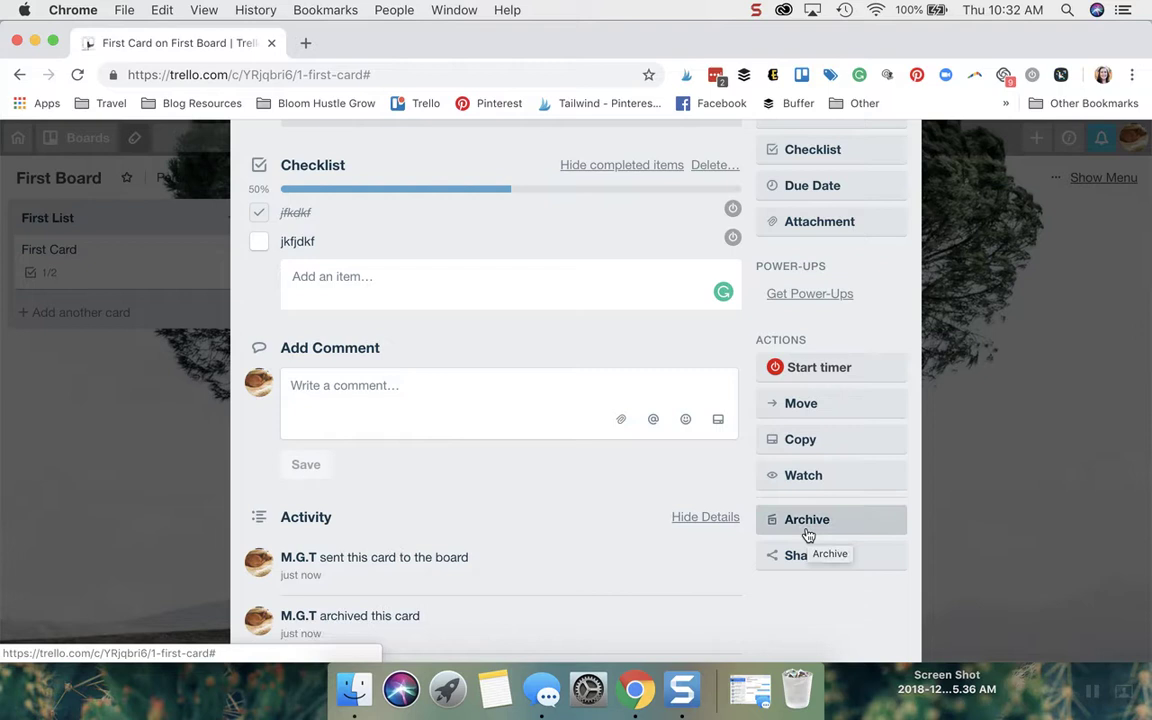
{"action": "left_click", "coordinate": [857, 565]}
{"action": "key", "text": "super+c"}
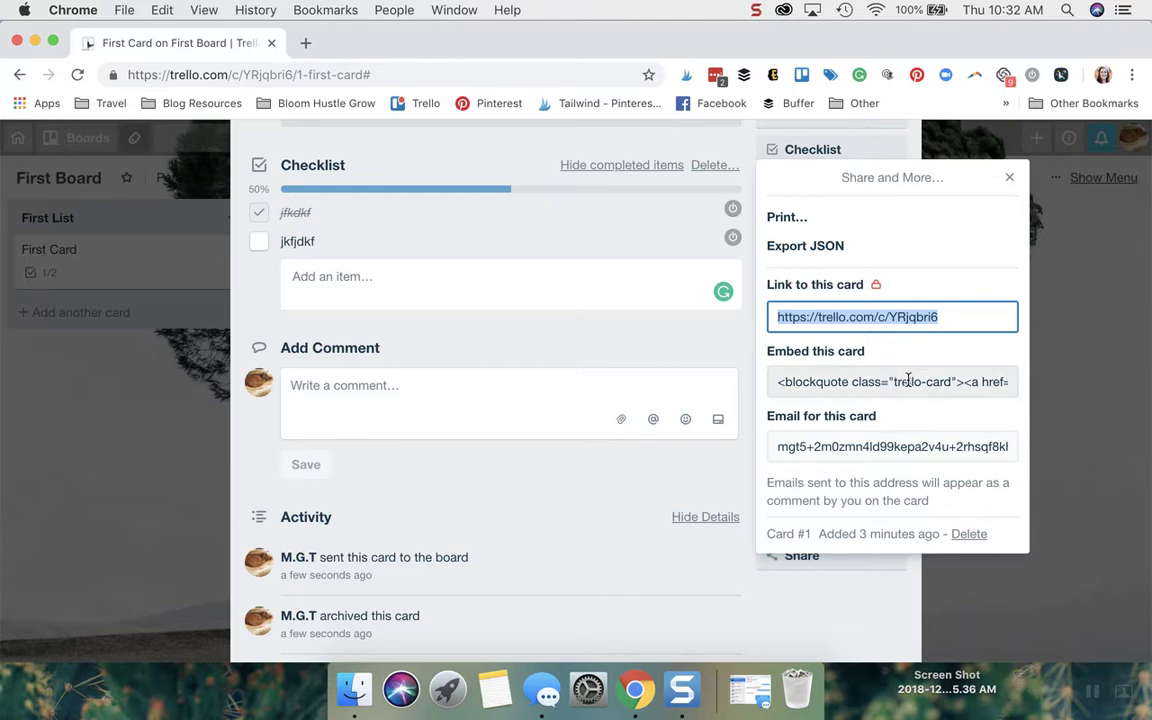
{"action": "left_click", "coordinate": [802, 446]}
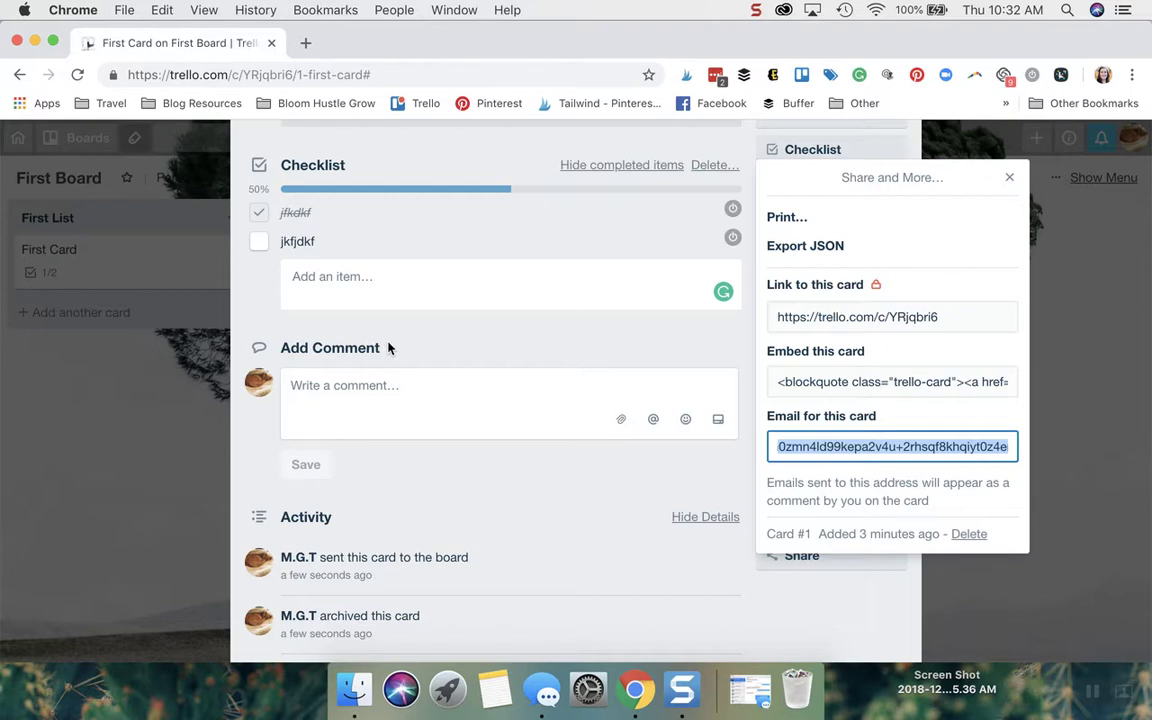
{"action": "left_click", "coordinate": [1010, 178]}
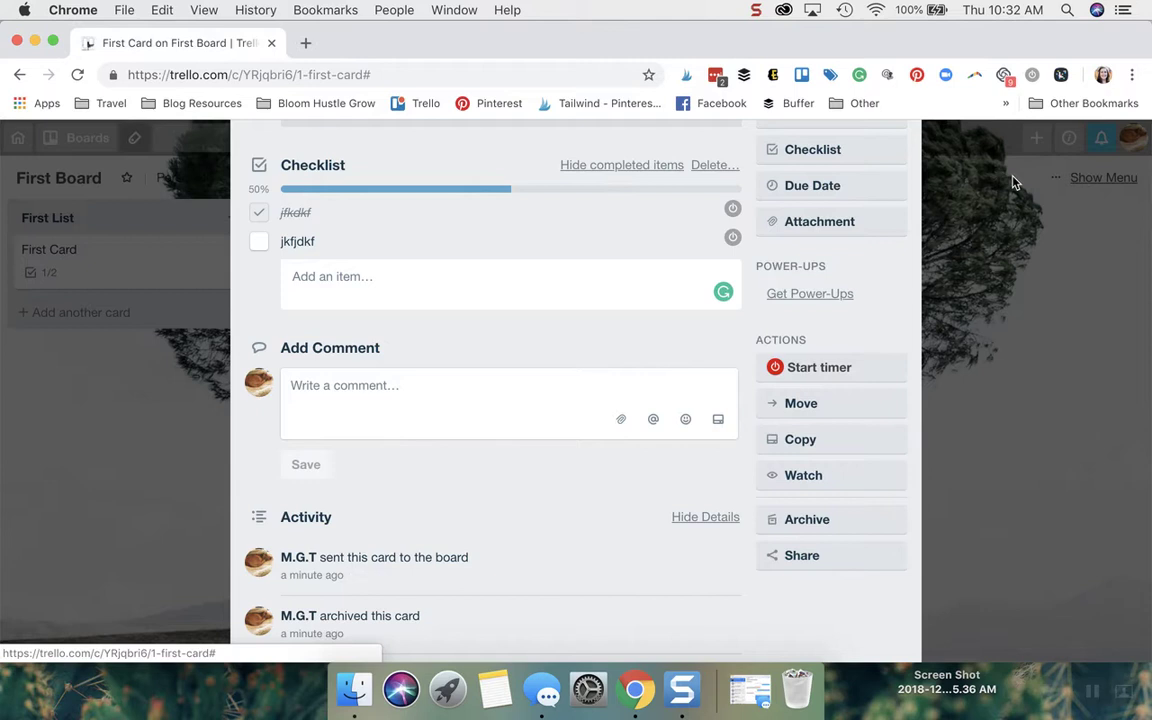
Add First Card's link as a checklist item, delete it again, and close the card.
{"action": "scroll", "coordinate": [609, 316], "scroll_direction": "up", "scroll_amount": 5}
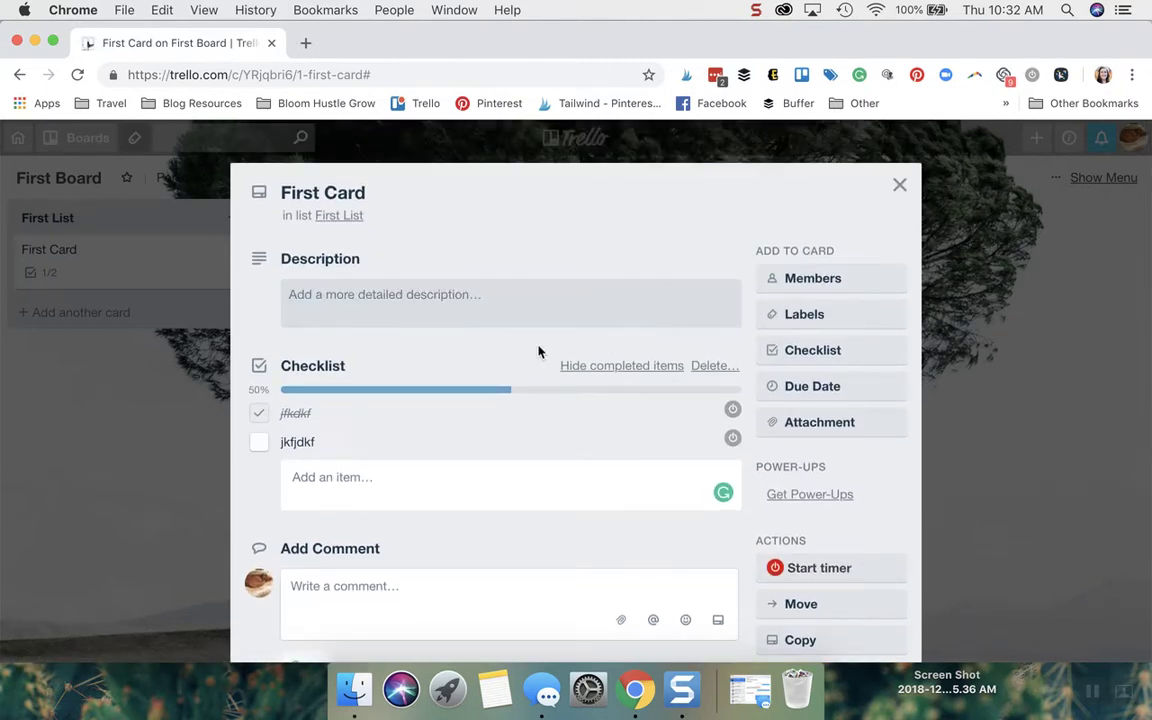
{"action": "left_click", "coordinate": [298, 482]}
{"action": "key", "text": "super+v"}
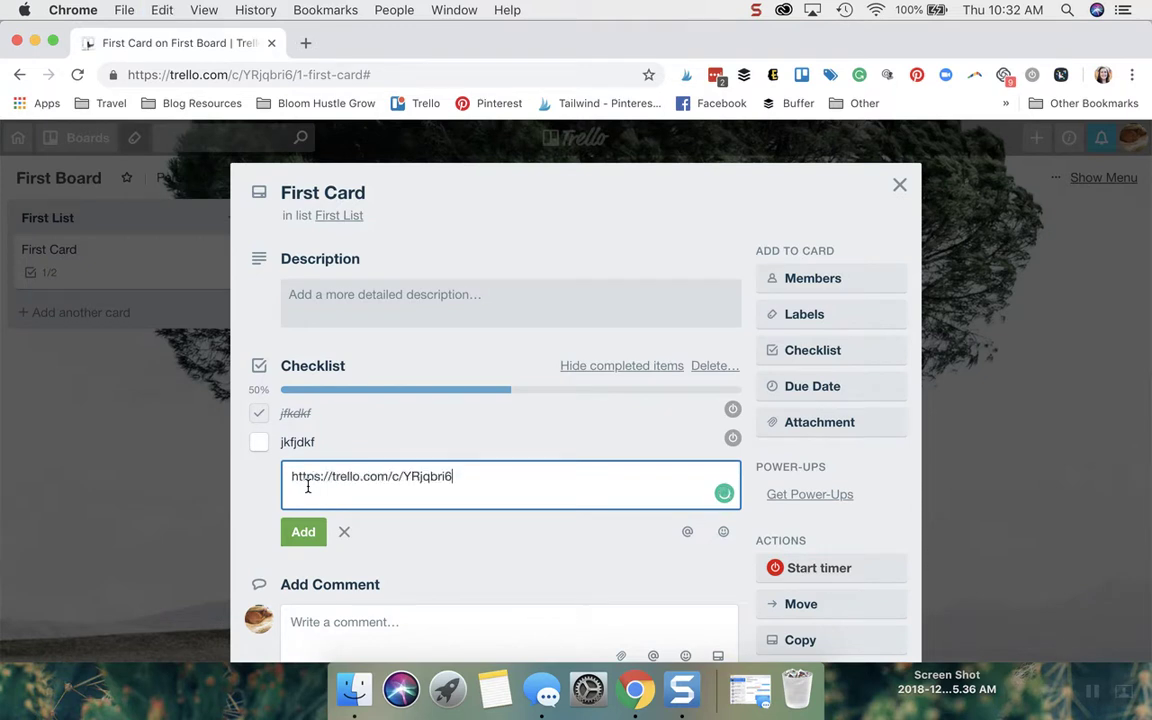
{"action": "left_click", "coordinate": [302, 533]}
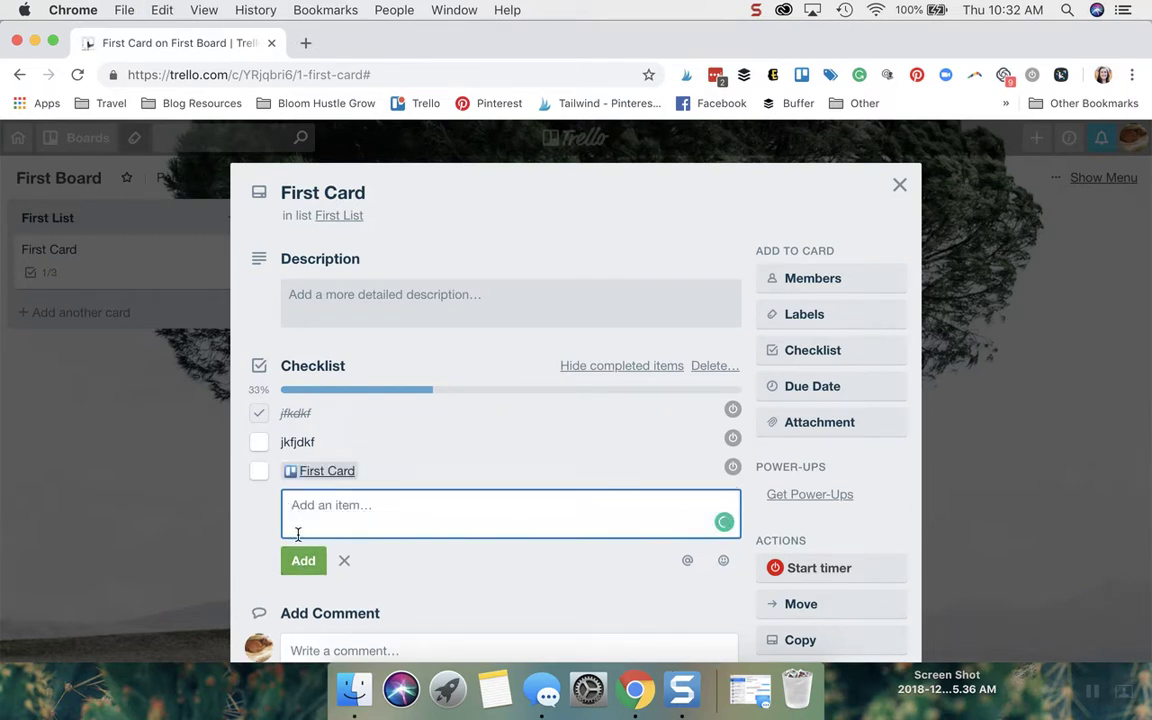
{"action": "left_click", "coordinate": [730, 468]}
{"action": "left_click", "coordinate": [754, 586]}
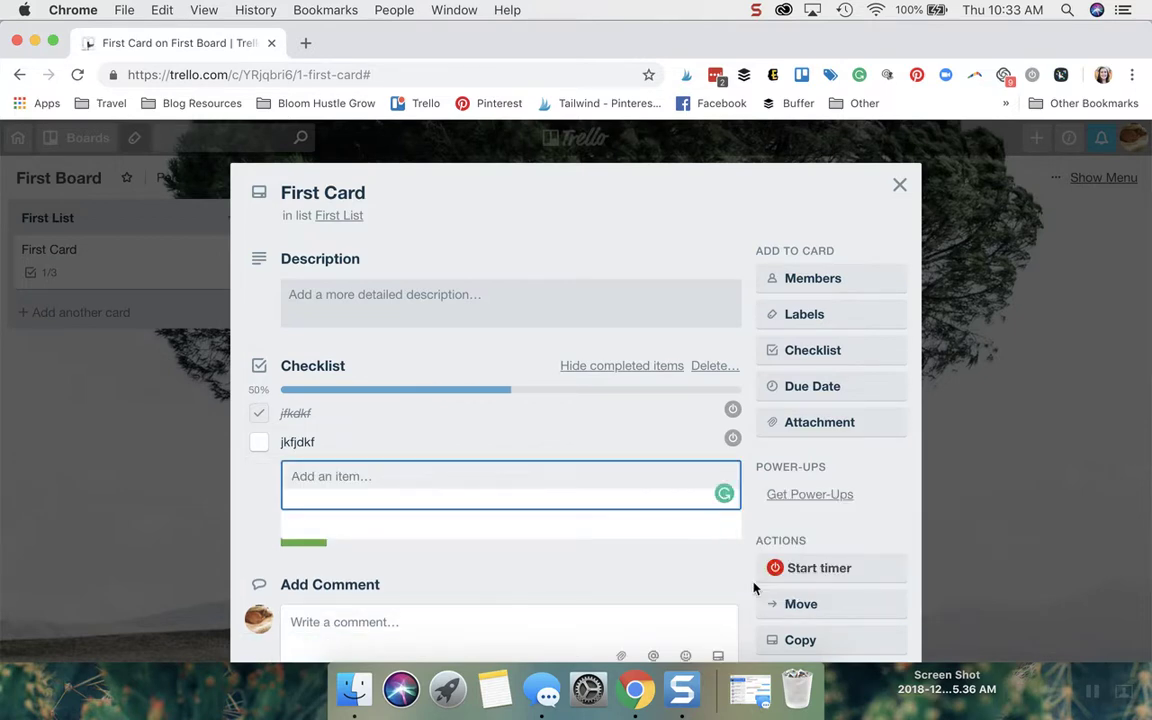
{"action": "left_click", "coordinate": [899, 185]}
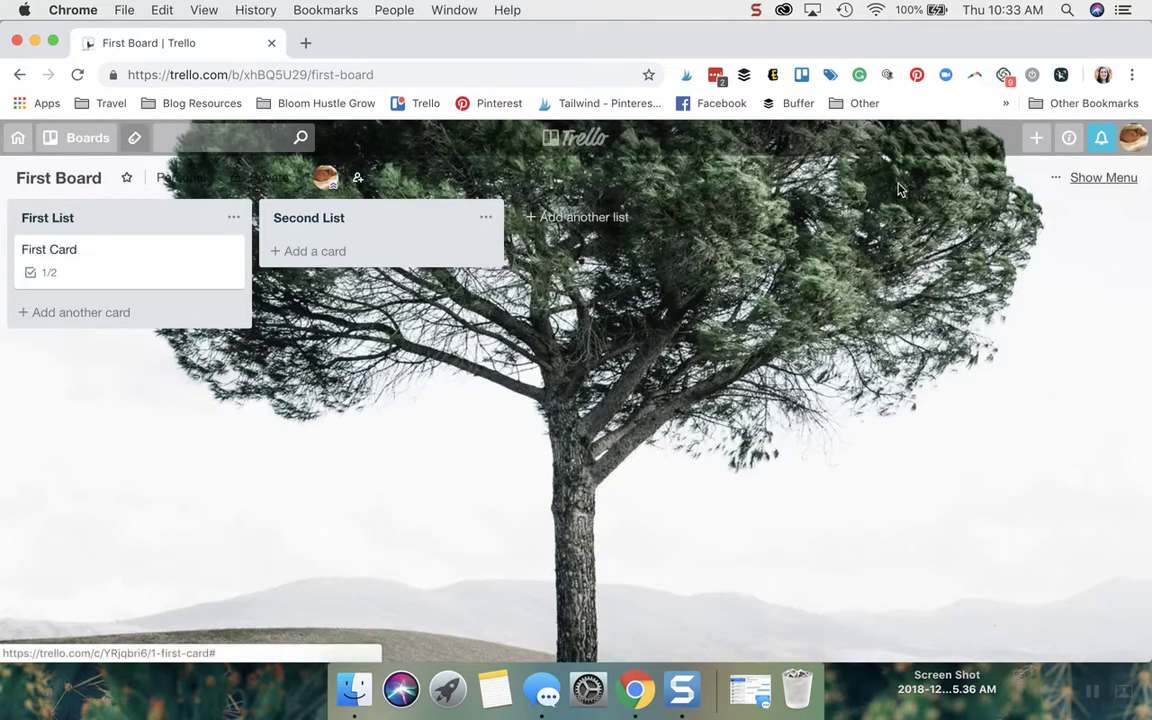
Add a card titled 'Second Card' to First List and open its details.
{"action": "left_click", "coordinate": [120, 318]}
{"action": "type", "text": "Sceon"}
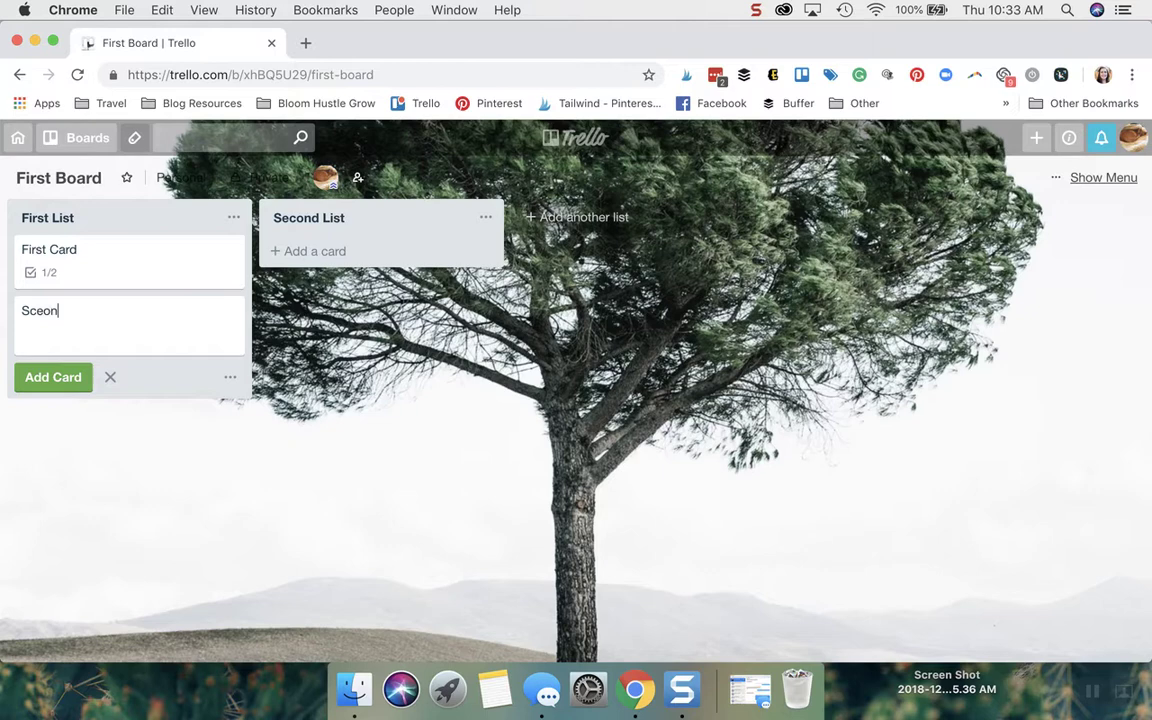
{"action": "key", "text": "BackSpace"}
{"action": "key", "text": "BackSpace"}
{"action": "key", "text": "BackSpace"}
{"action": "key", "text": "BackSpace"}
{"action": "type", "text": "edc"}
{"action": "key", "text": "BackSpace"}
{"action": "key", "text": "BackSpace"}
{"action": "type", "text": "cond Card"}
{"action": "left_click", "coordinate": [55, 378]}
{"action": "left_click", "coordinate": [147, 311]}
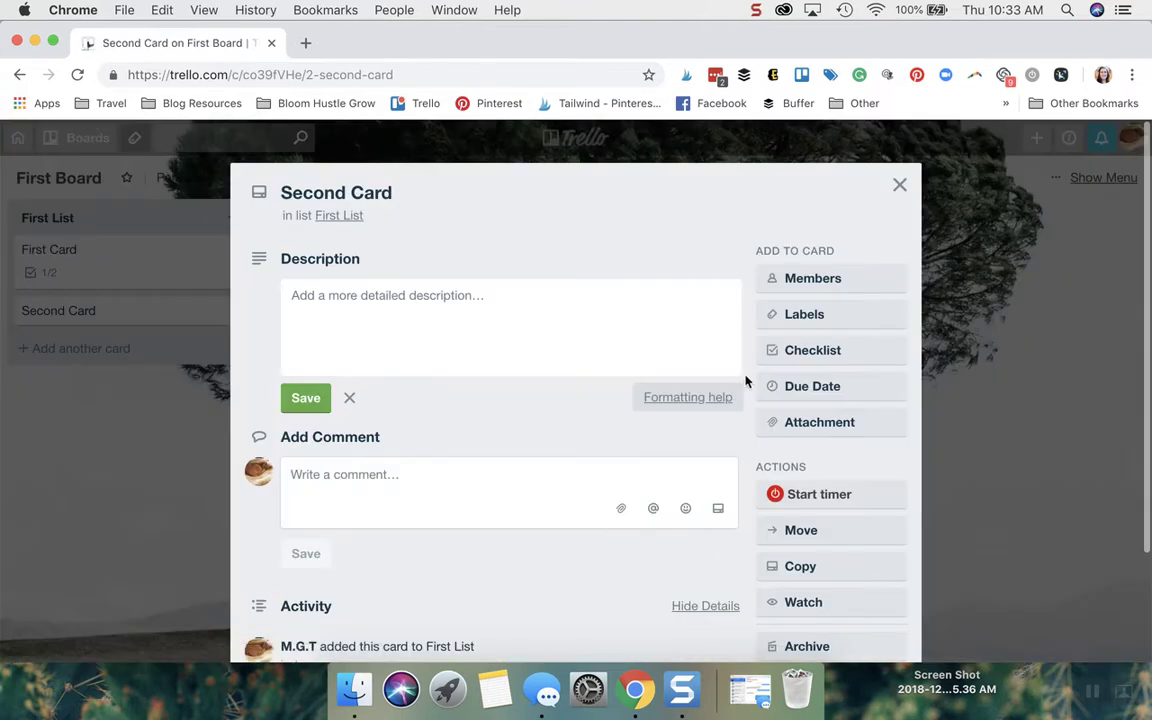
Give Second Card a checklist item and a description each containing First Card's link.
{"action": "left_click", "coordinate": [828, 353]}
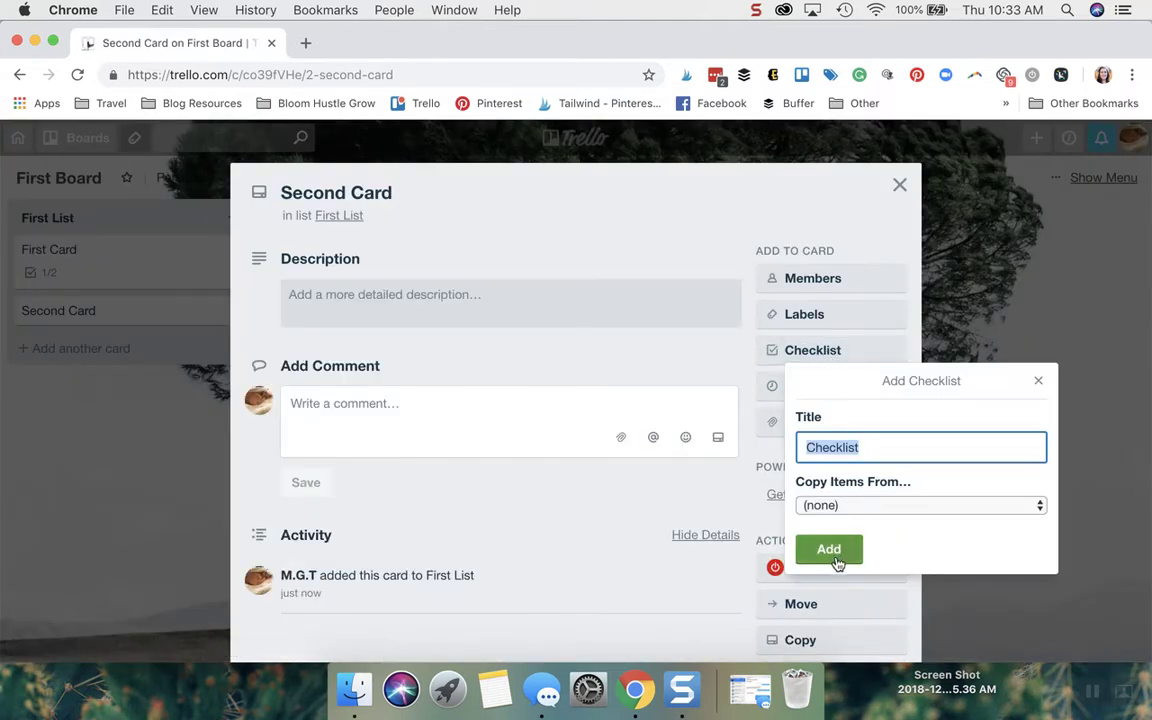
{"action": "left_click", "coordinate": [828, 549]}
{"action": "key", "text": "super+v"}
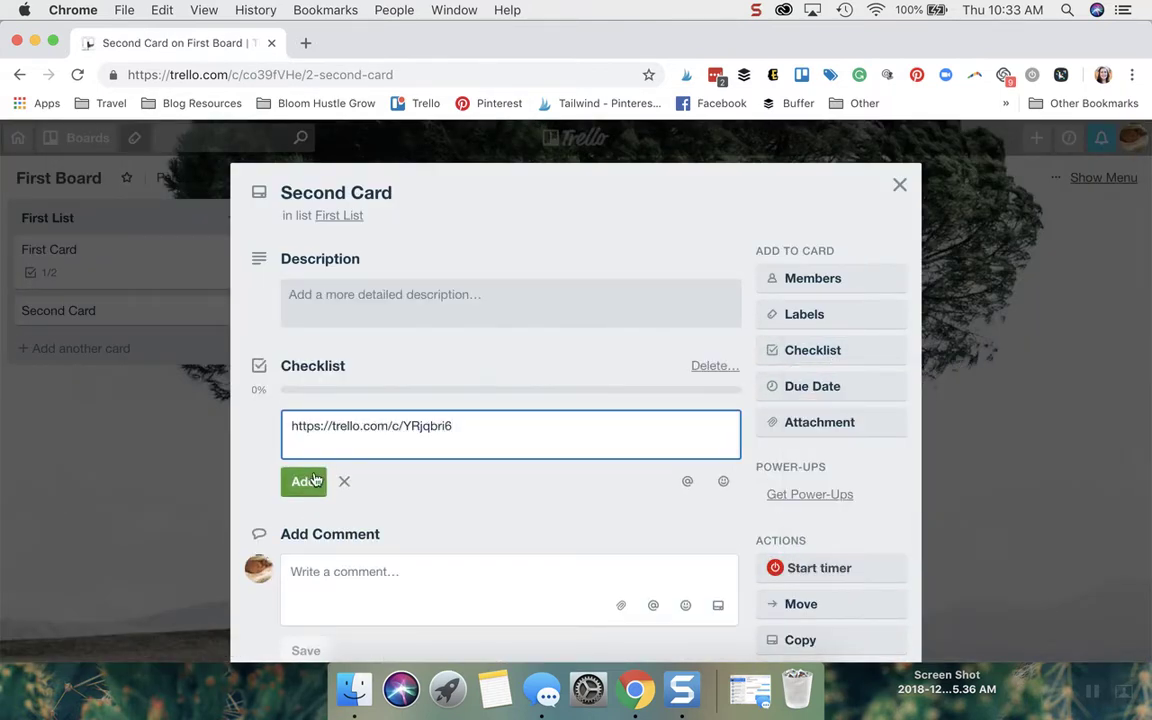
{"action": "left_click", "coordinate": [313, 481]}
{"action": "left_click", "coordinate": [401, 298]}
{"action": "key", "text": "super+v"}
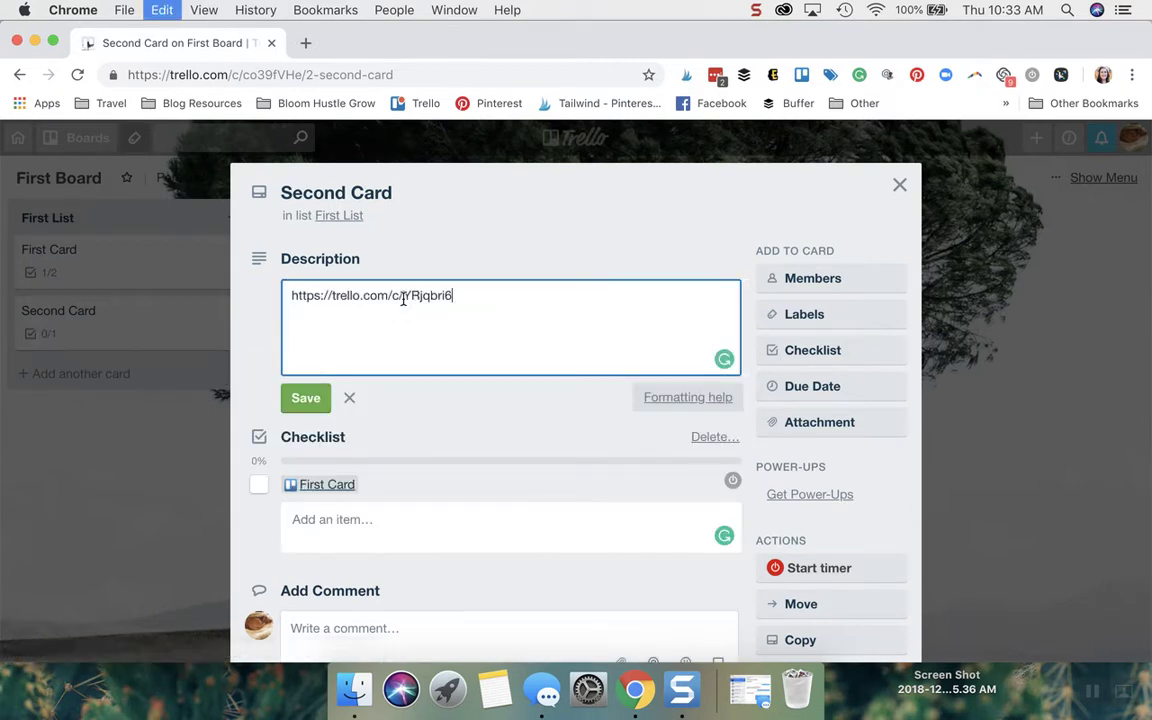
{"action": "left_click", "coordinate": [306, 398]}
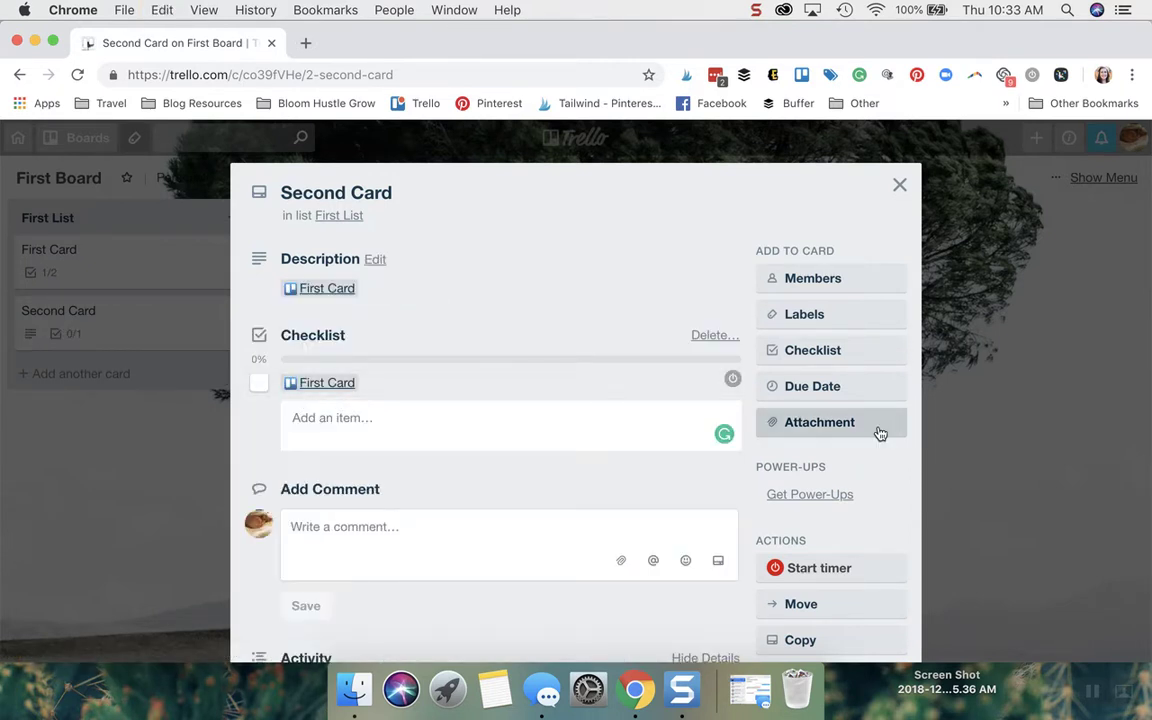
Attach First Card's link to Second Card, then follow the checklist link to First Card.
{"action": "left_click", "coordinate": [880, 433]}
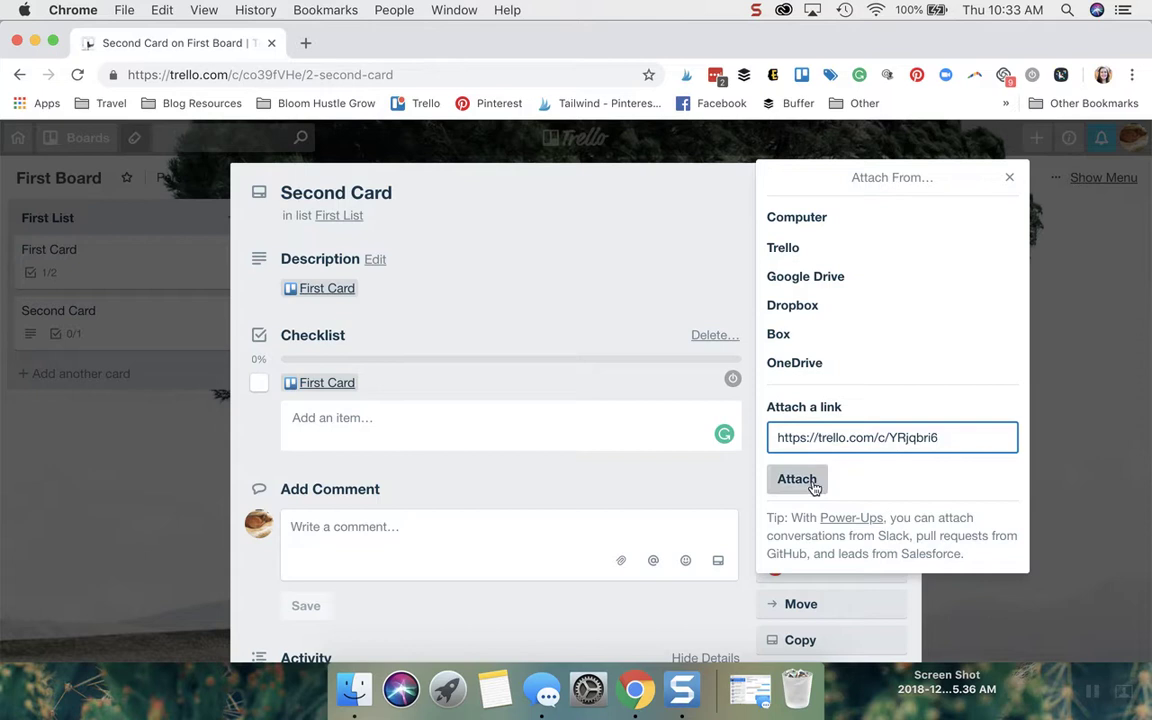
{"action": "left_click", "coordinate": [797, 480]}
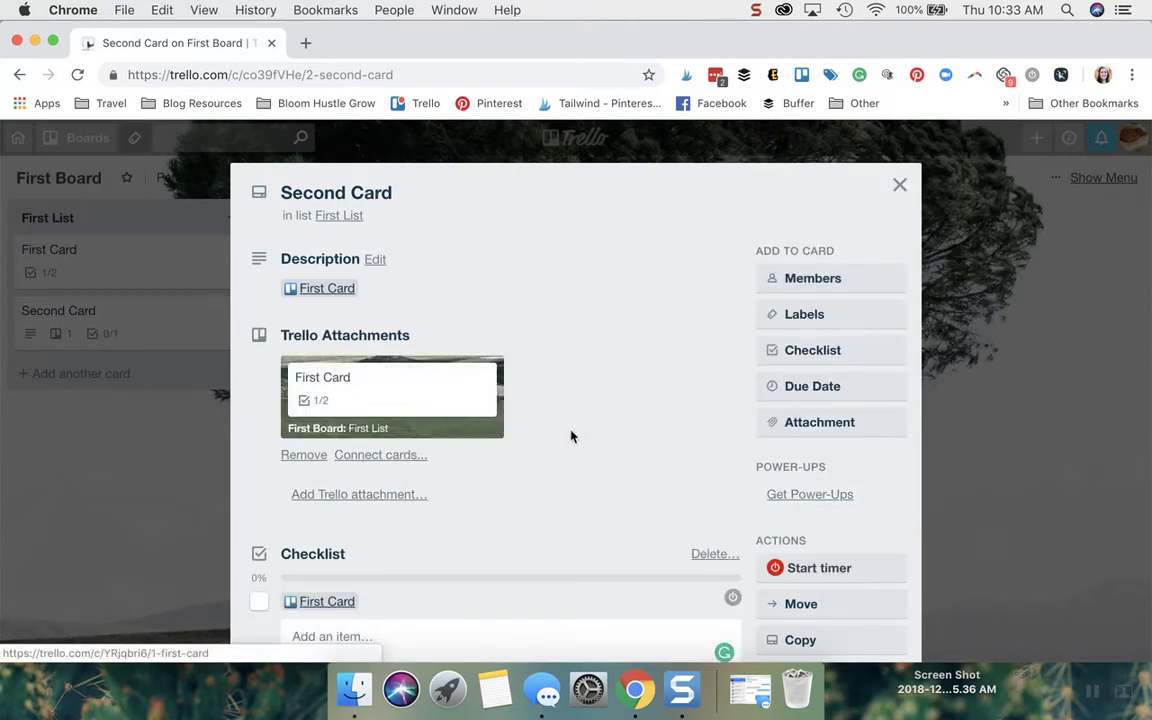
{"action": "scroll", "coordinate": [572, 436], "scroll_direction": "down", "scroll_amount": 2}
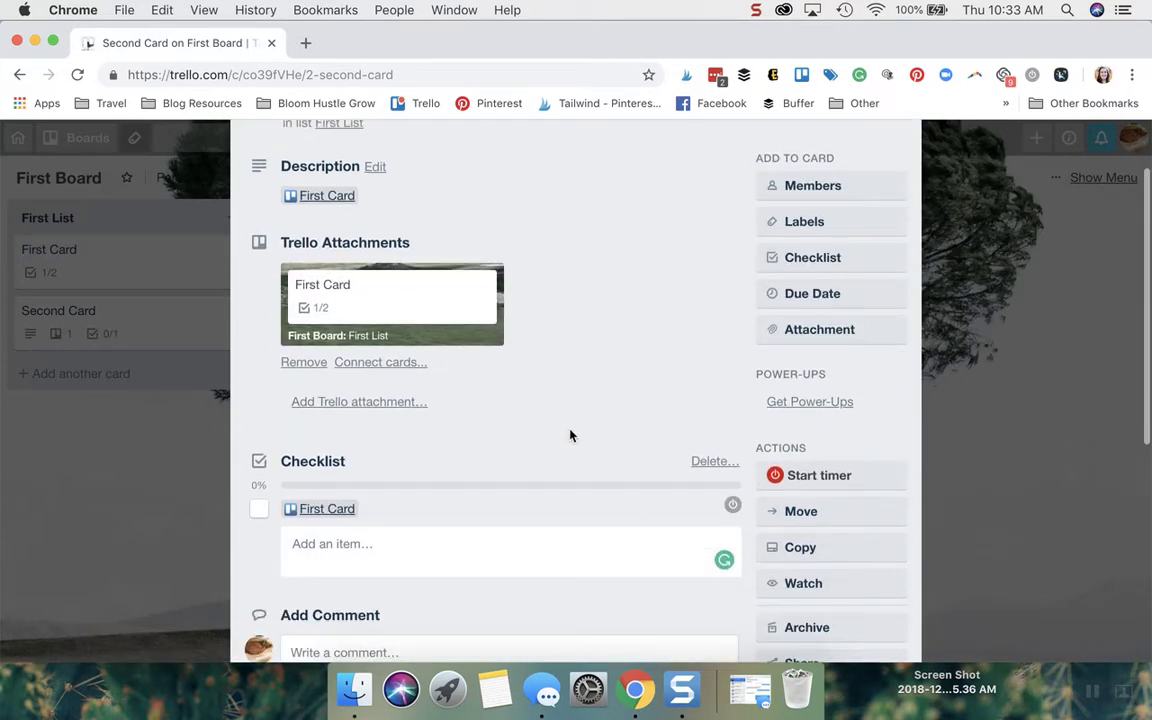
{"action": "left_click", "coordinate": [330, 512]}
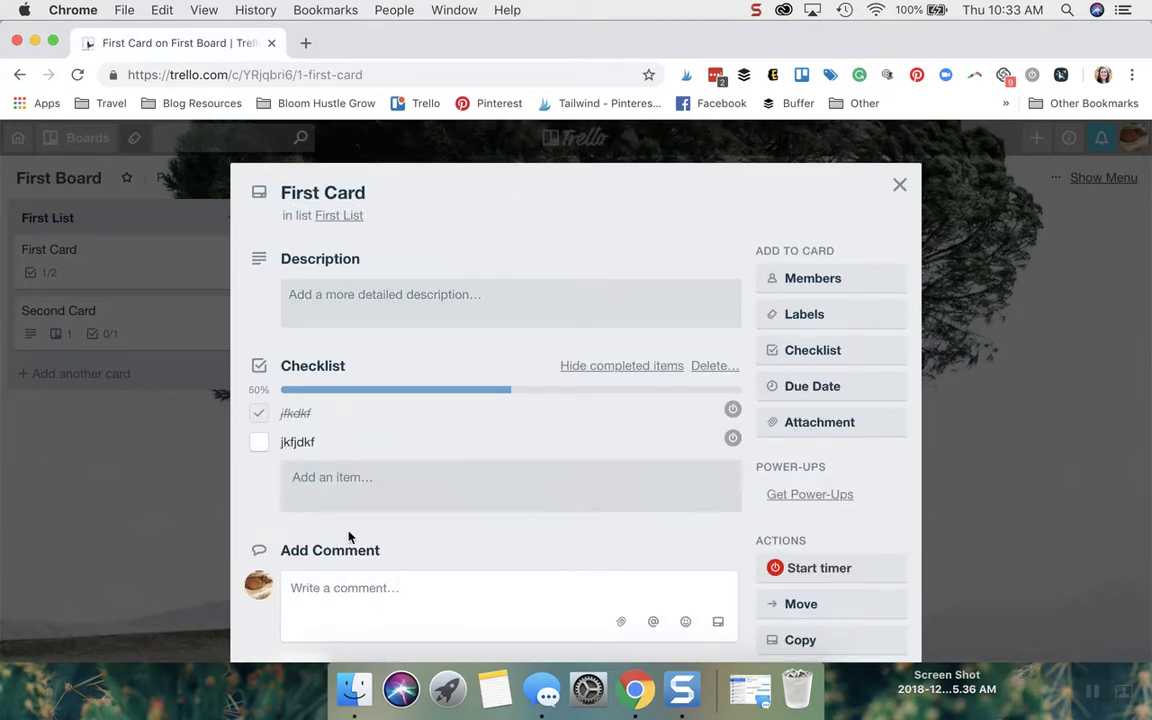
{"action": "left_click", "coordinate": [900, 184]}
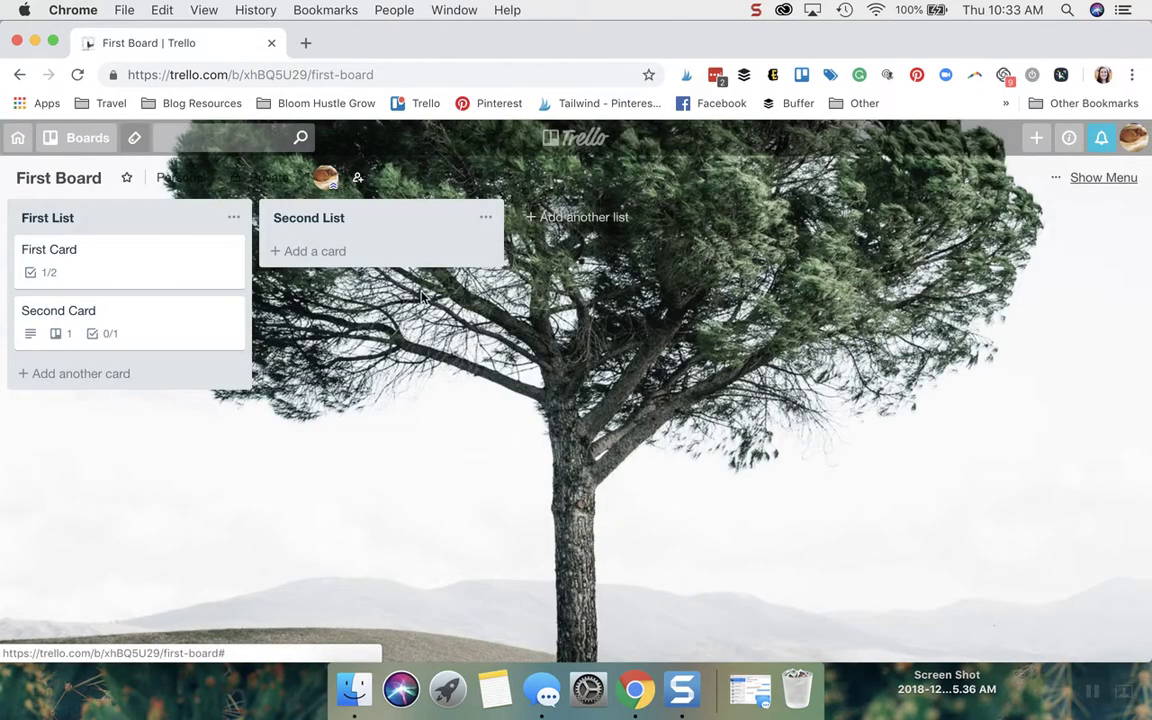